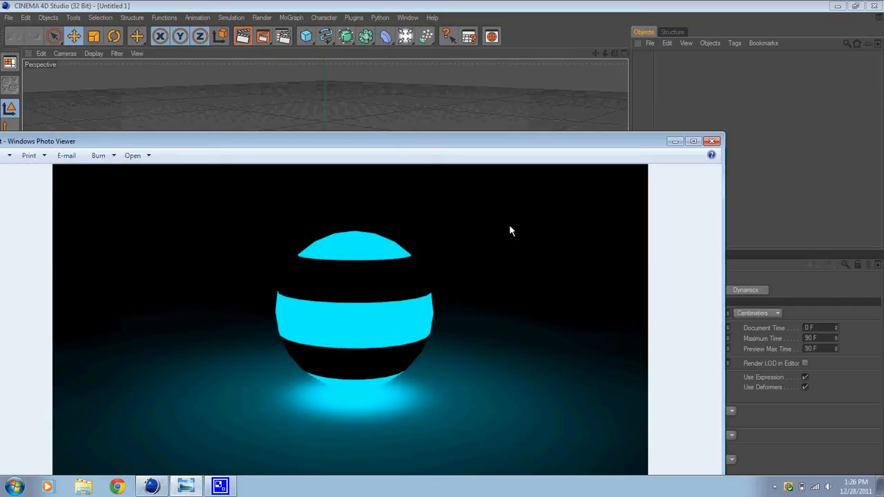
# Step: Close the reference image of the glowing striped sphere to get back to the empty CINEMA 4D scene
pyautogui.moveTo(517, 144); pyautogui.dragTo(549, 54)
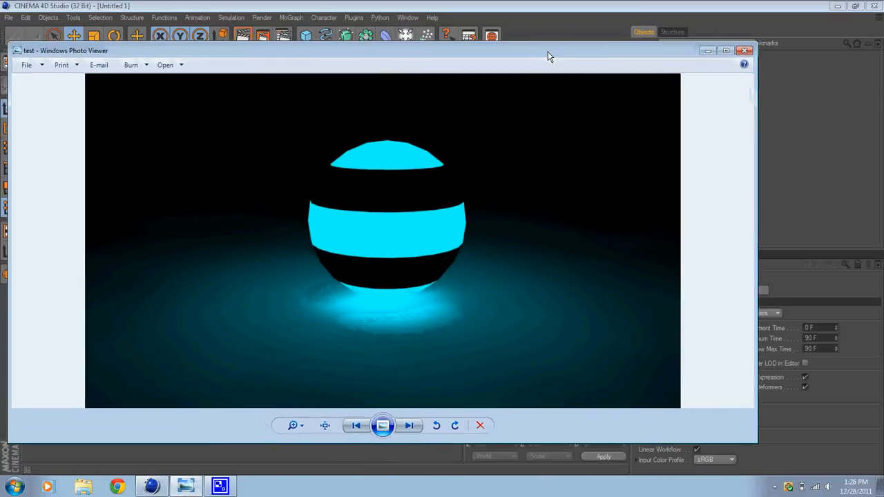
pyautogui.click(746, 51)
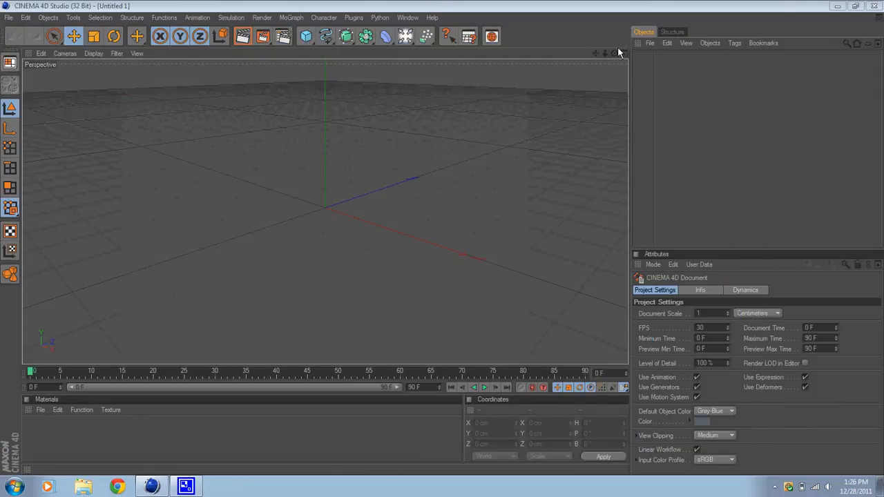
# Step: Add a sphere primitive and raise it along the Y axis to about 101 cm
pyautogui.moveTo(614, 54); pyautogui.dragTo(443, 236)
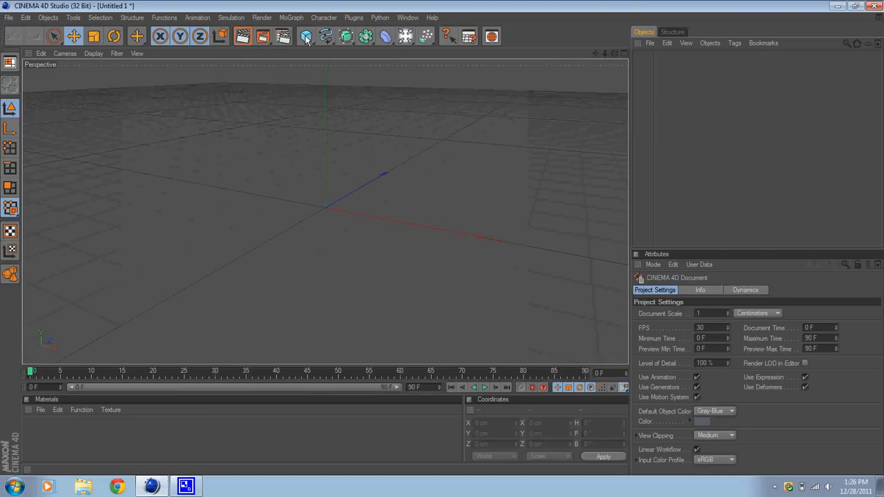
pyautogui.moveTo(306, 37); pyautogui.dragTo(405, 43)
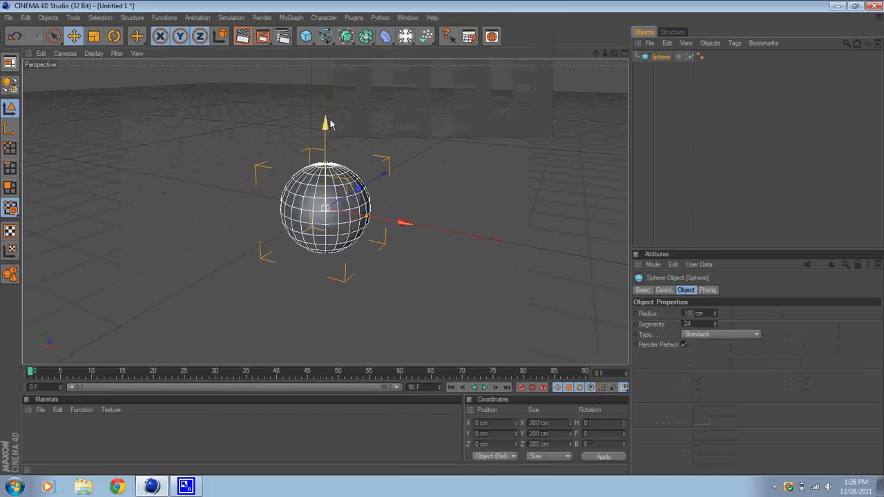
pyautogui.moveTo(330, 125); pyautogui.dragTo(330, 78)
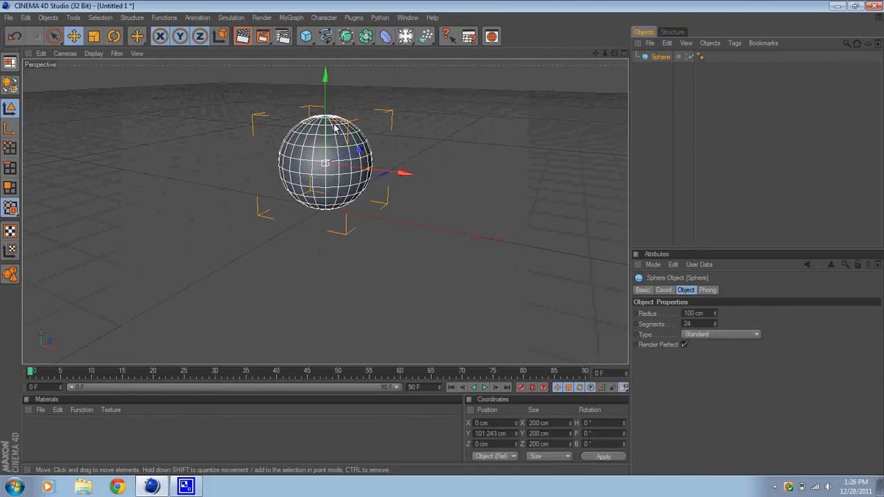
pyautogui.click(686, 140)
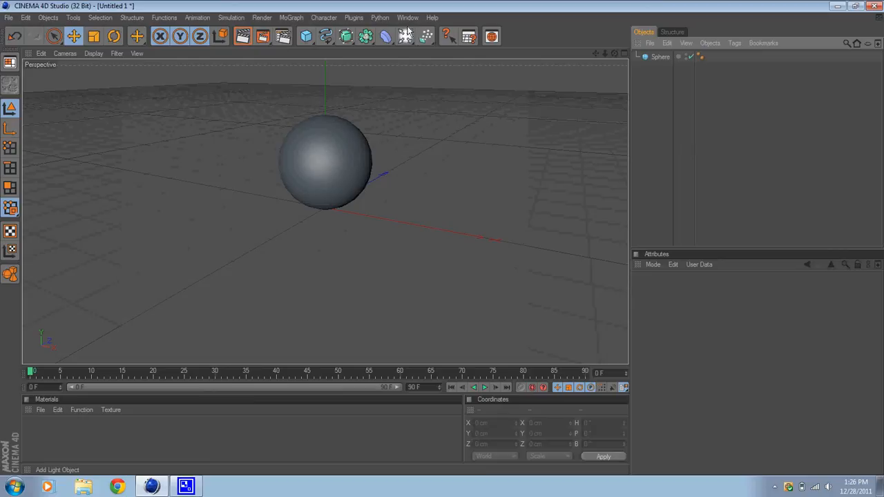
# Step: Add a Floor object and enlarge it to a scale of about 9.52 in X and 6.22 in Z
pyautogui.moveTo(406, 36); pyautogui.dragTo(503, 127)
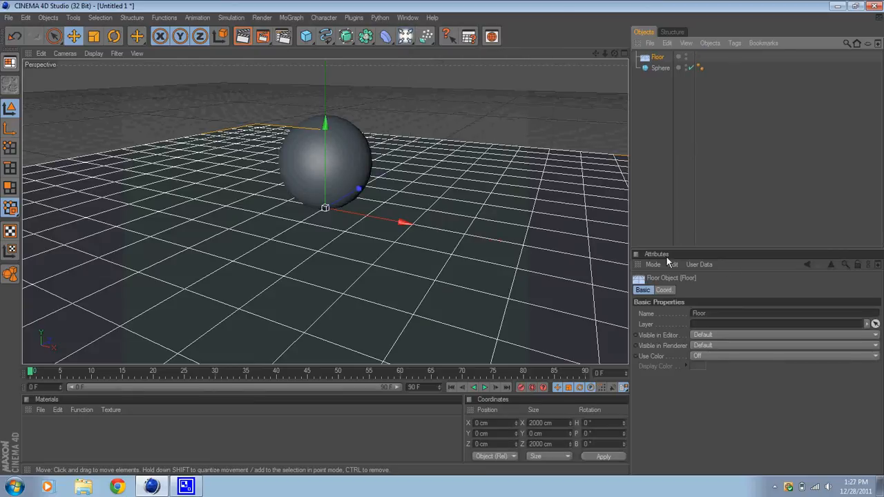
pyautogui.click(663, 290)
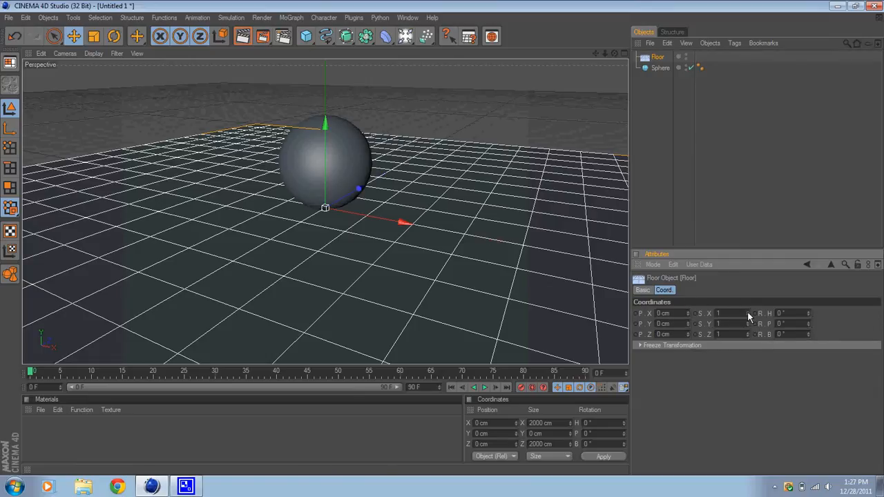
pyautogui.moveTo(751, 316); pyautogui.dragTo(749, 334)
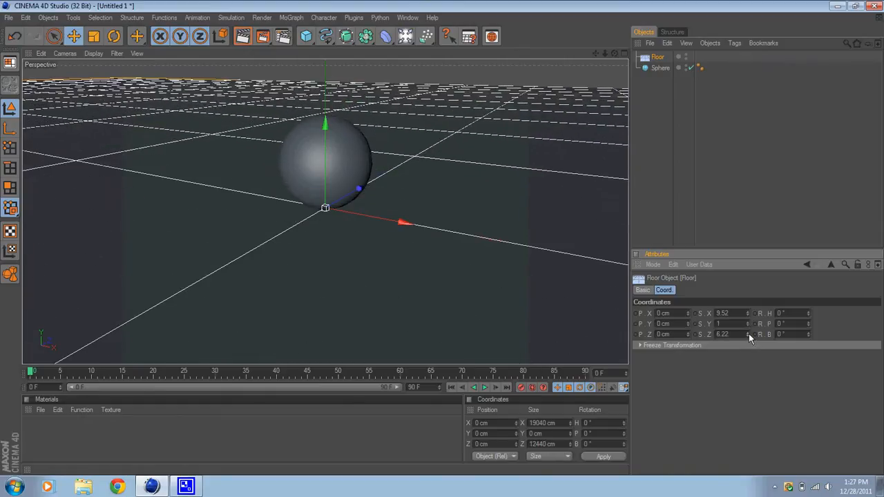
# Step: Raise the sphere higher above the floor, to a Y position of about 304 cm
pyautogui.click(326, 146)
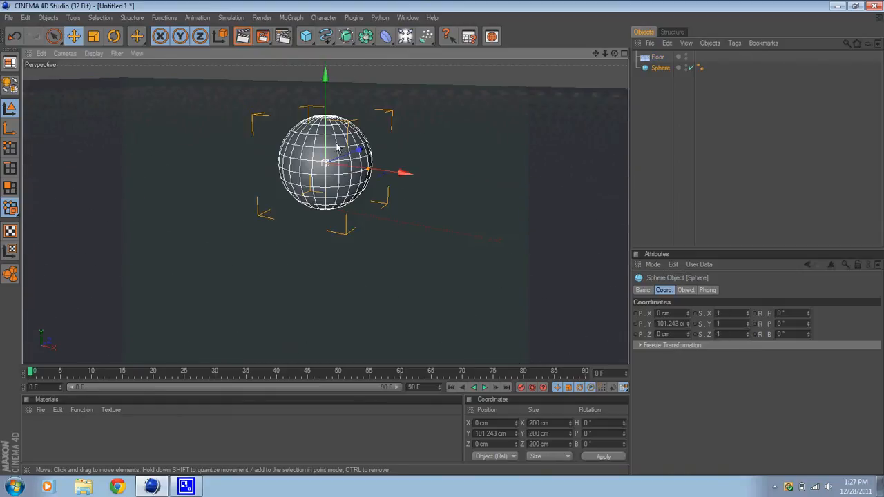
pyautogui.moveTo(443, 243); pyautogui.dragTo(420, 161)
pyautogui.scroll(-4, 408, 134)
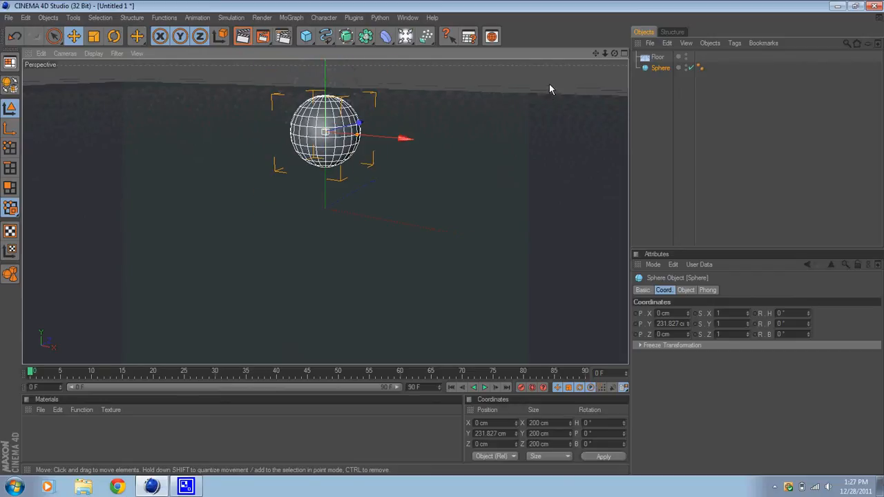
pyautogui.moveTo(597, 54); pyautogui.dragTo(443, 241)
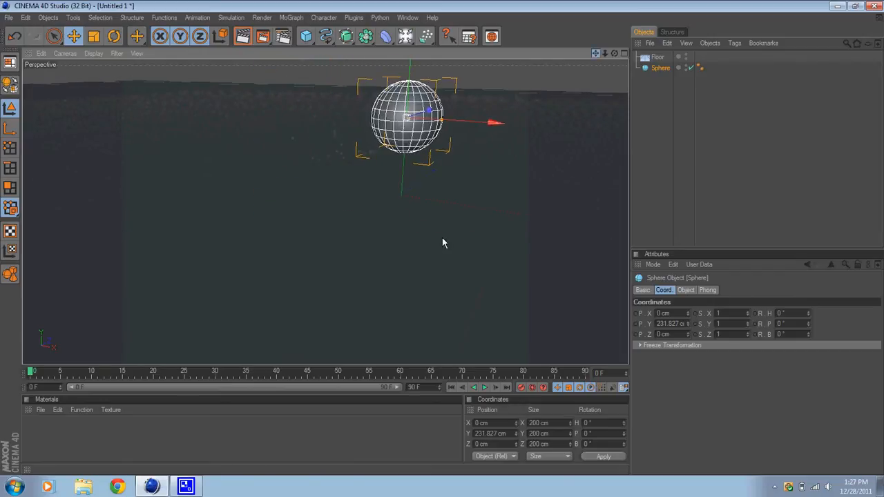
pyautogui.moveTo(407, 98); pyautogui.dragTo(410, 75)
pyautogui.moveTo(614, 53); pyautogui.dragTo(442, 237)
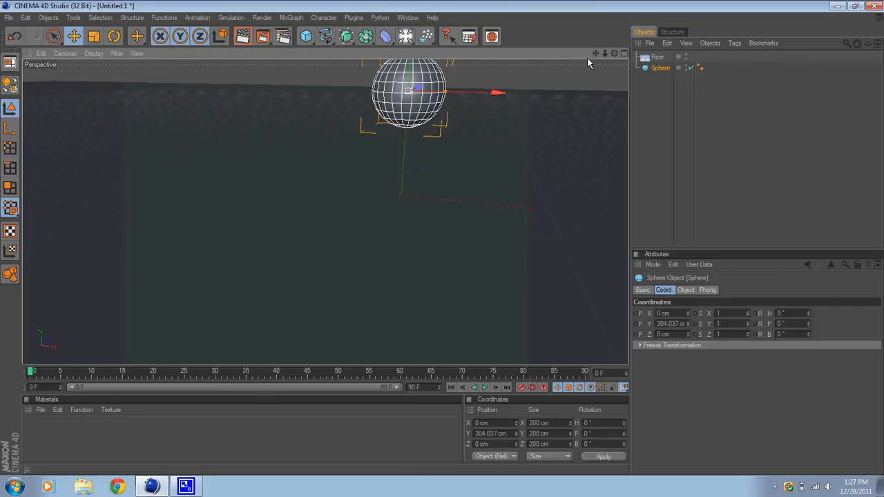
pyautogui.moveTo(596, 53); pyautogui.dragTo(585, 69)
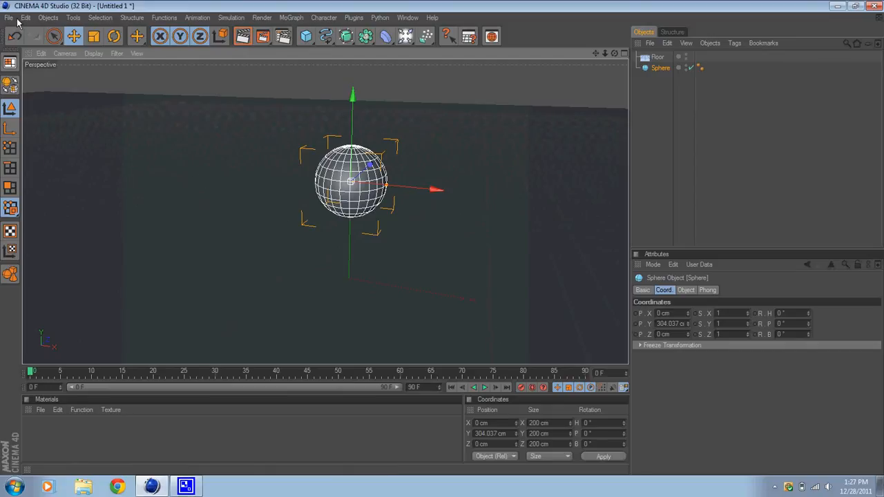
# Step: Scale the sphere down uniformly to about 88 cm in size, and return to the Move tool with the sphere selected
pyautogui.click(95, 36)
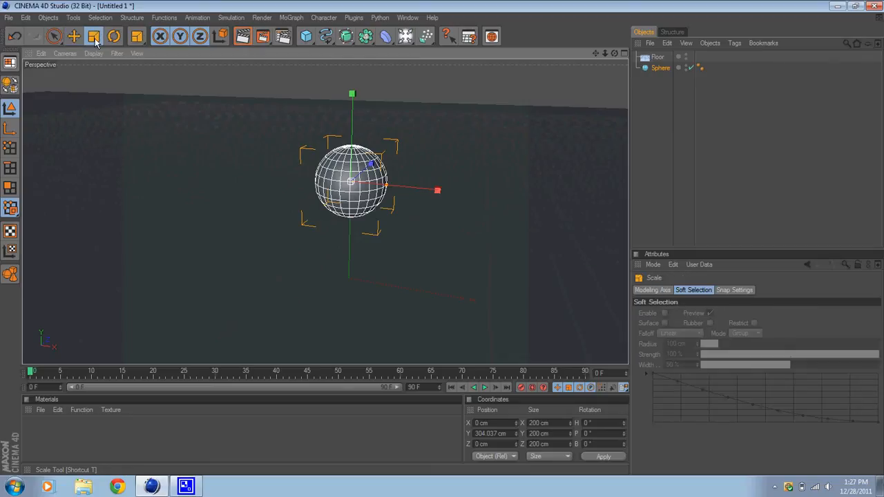
pyautogui.moveTo(353, 97); pyautogui.dragTo(442, 239)
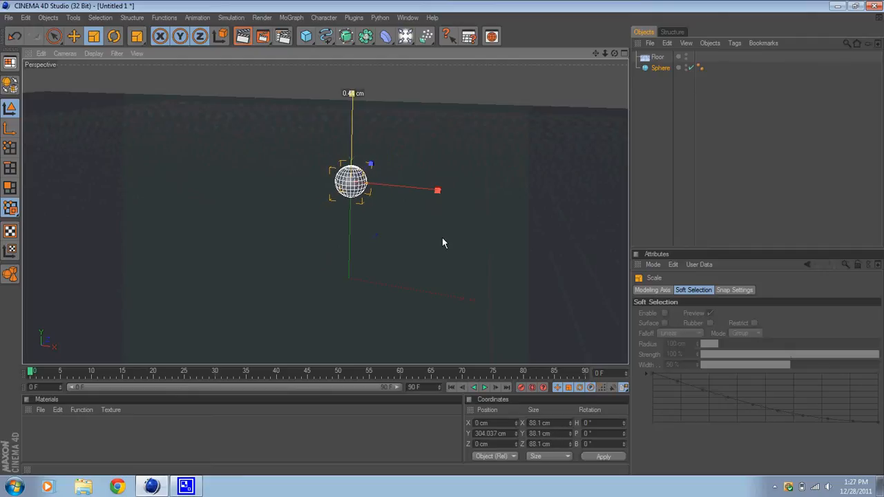
pyautogui.scroll(5, 384, 111)
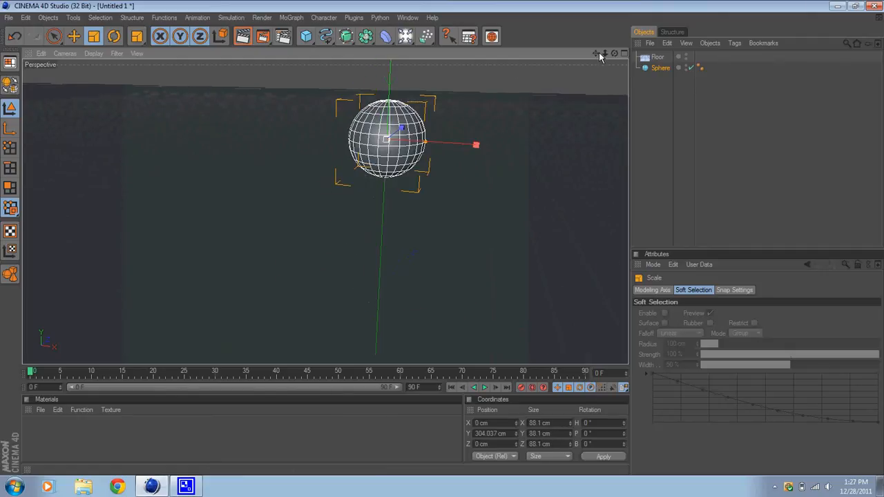
pyautogui.moveTo(596, 53); pyautogui.dragTo(439, 247)
pyautogui.scroll(5, 371, 143)
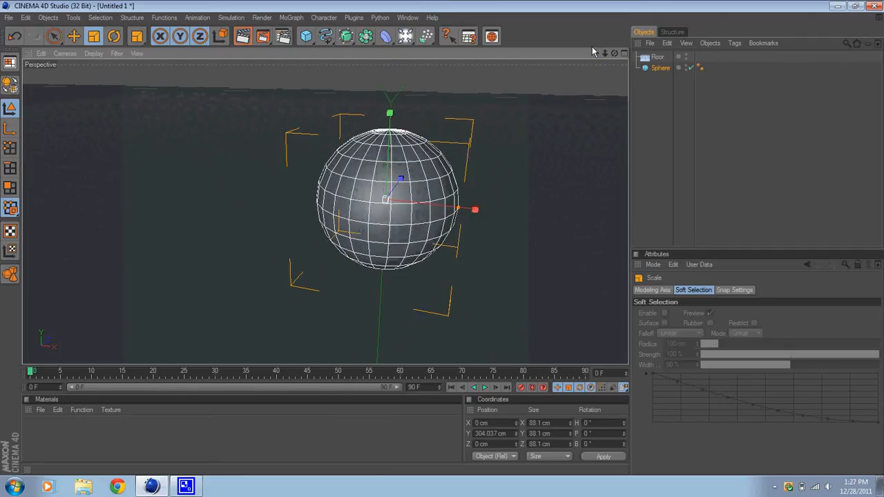
pyautogui.moveTo(593, 49); pyautogui.dragTo(588, 55)
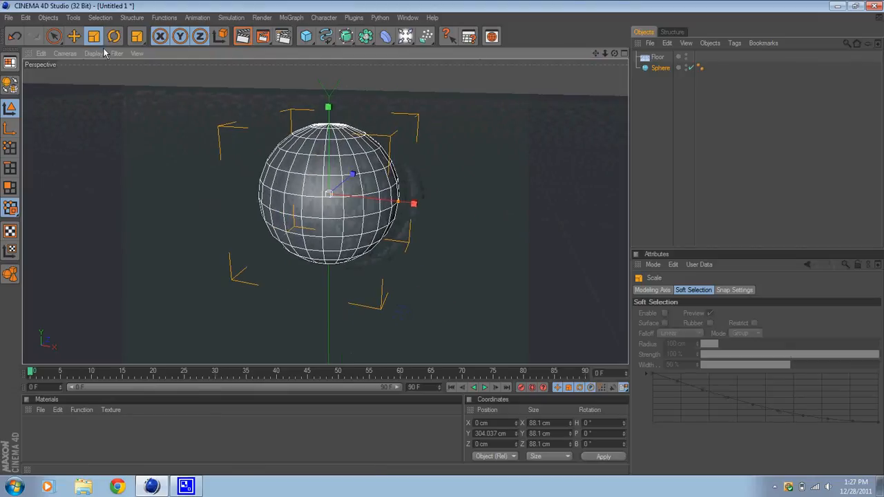
pyautogui.click(54, 36)
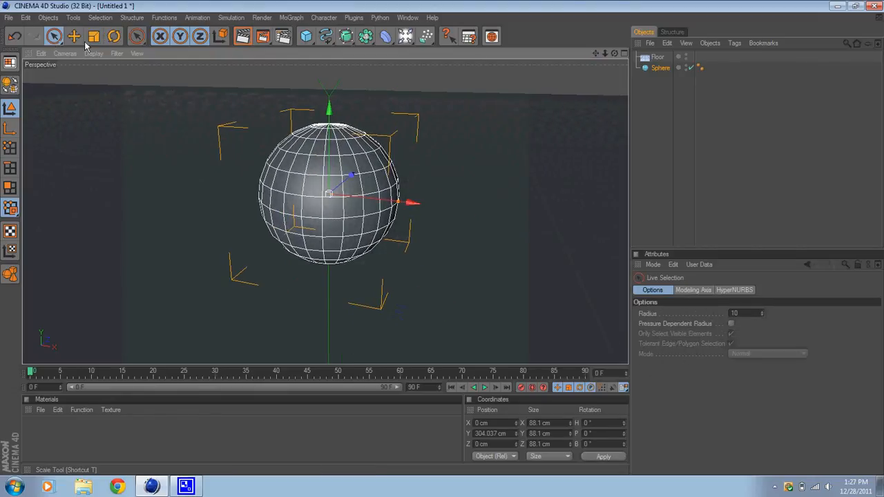
pyautogui.click(74, 38)
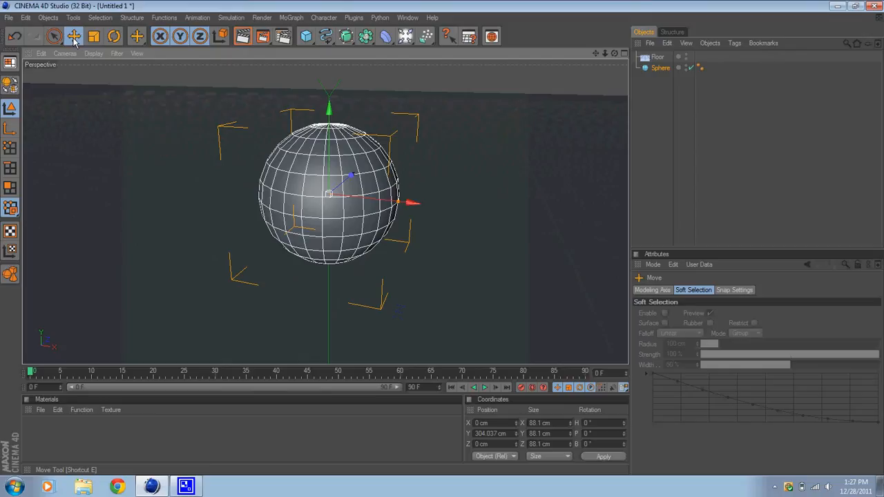
pyautogui.click(734, 181)
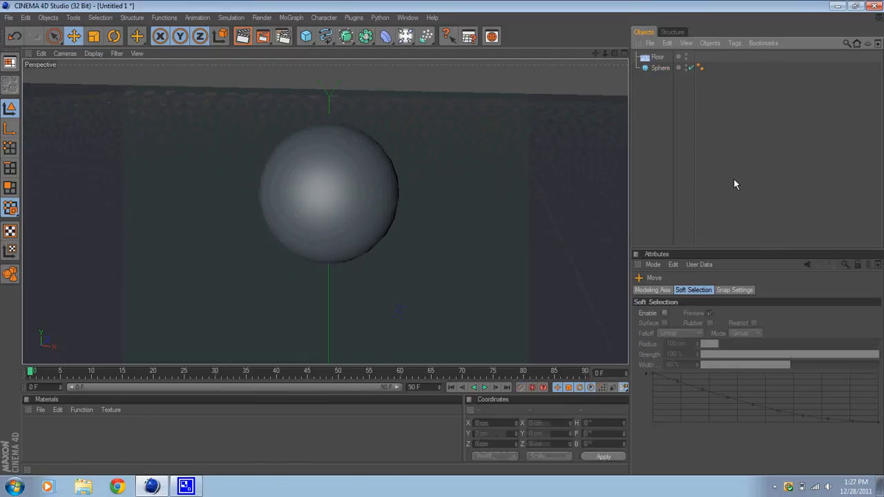
pyautogui.click(660, 68)
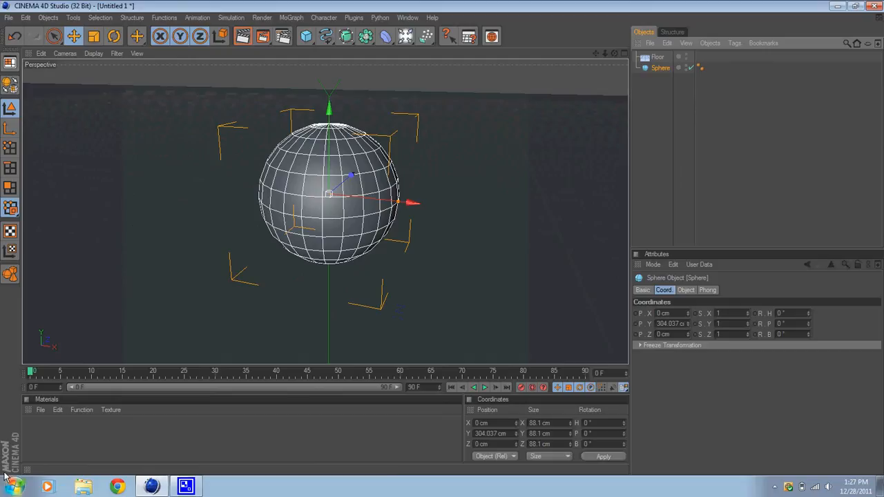
# Step: Create a new material and set its color to pure green, with R 0, G 255 and B 0
pyautogui.click(42, 412)
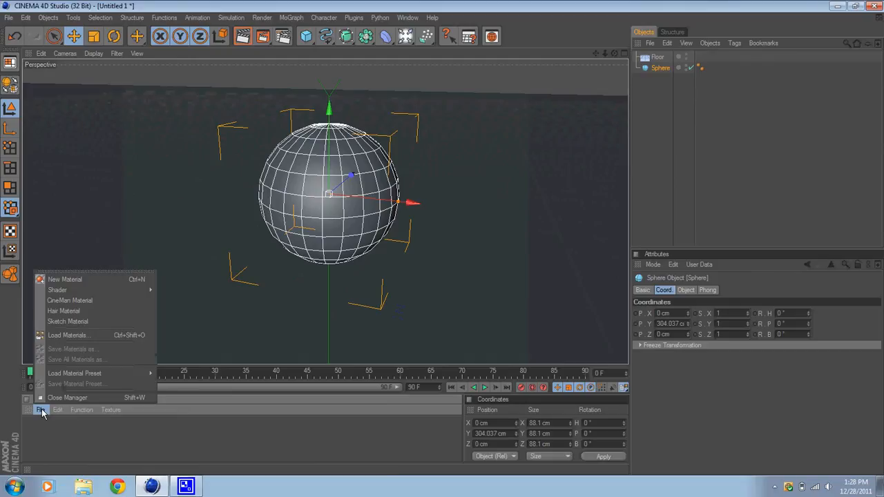
pyautogui.click(64, 279)
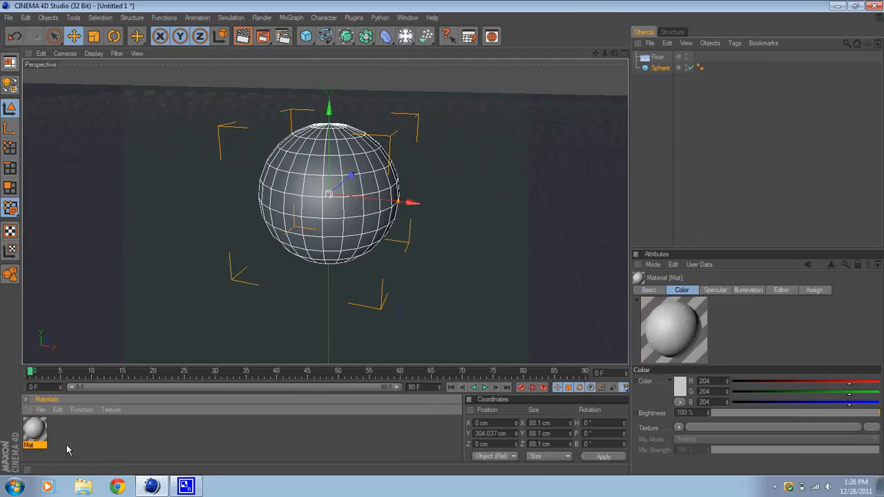
pyautogui.doubleClick(36, 431)
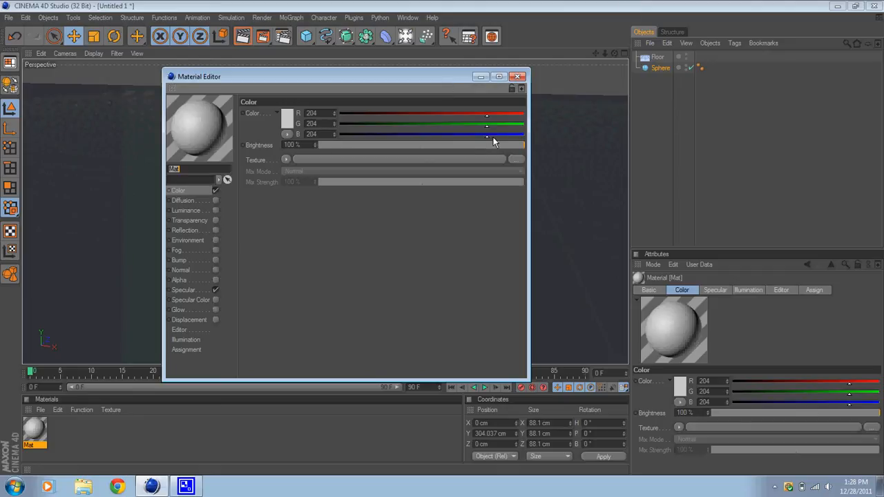
pyautogui.moveTo(486, 119); pyautogui.dragTo(332, 116)
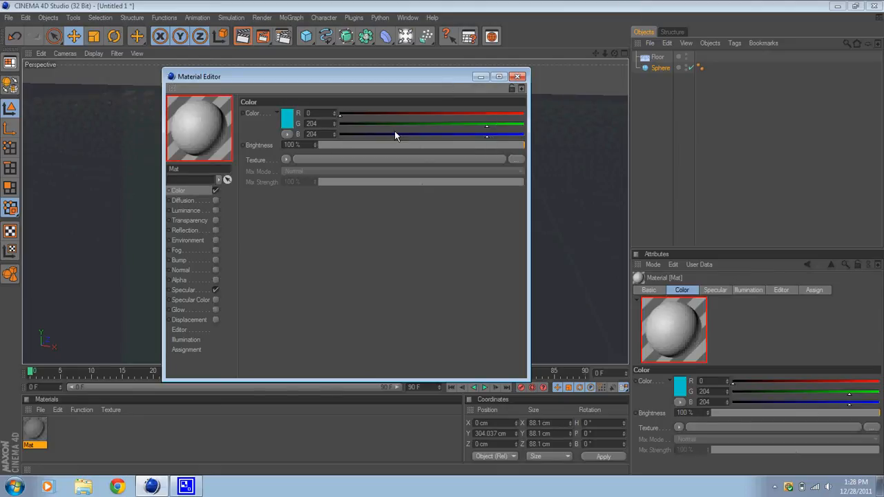
pyautogui.moveTo(487, 135); pyautogui.dragTo(293, 141)
pyautogui.moveTo(486, 125); pyautogui.dragTo(590, 125)
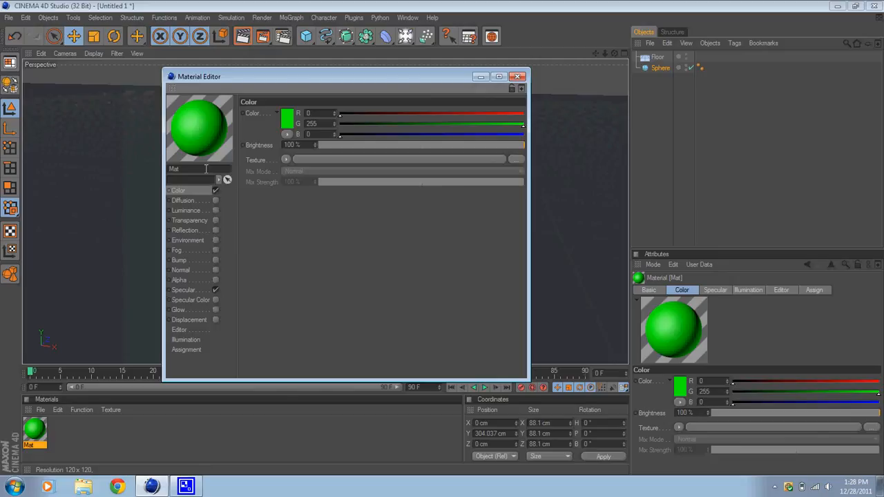
# Step: Enable the material's Luminance channel with 300% brightness and a pure green color of R 0, G 255, B 0
pyautogui.click(216, 210)
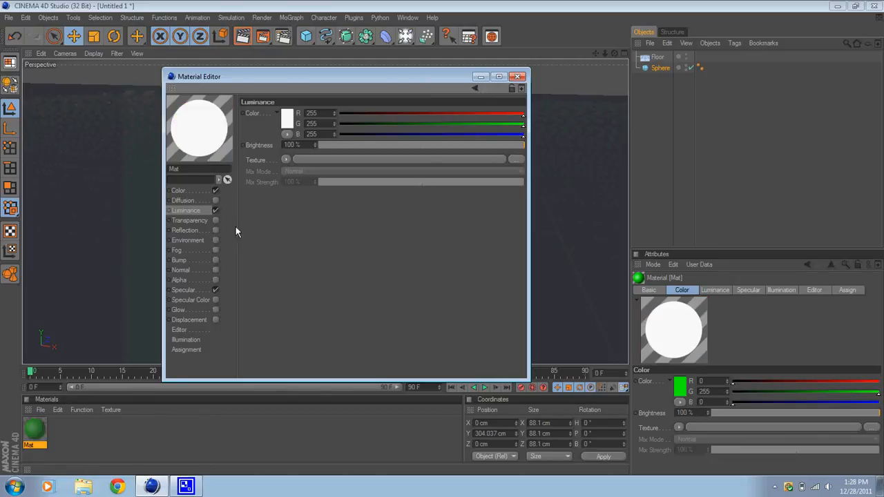
pyautogui.doubleClick(310, 144)
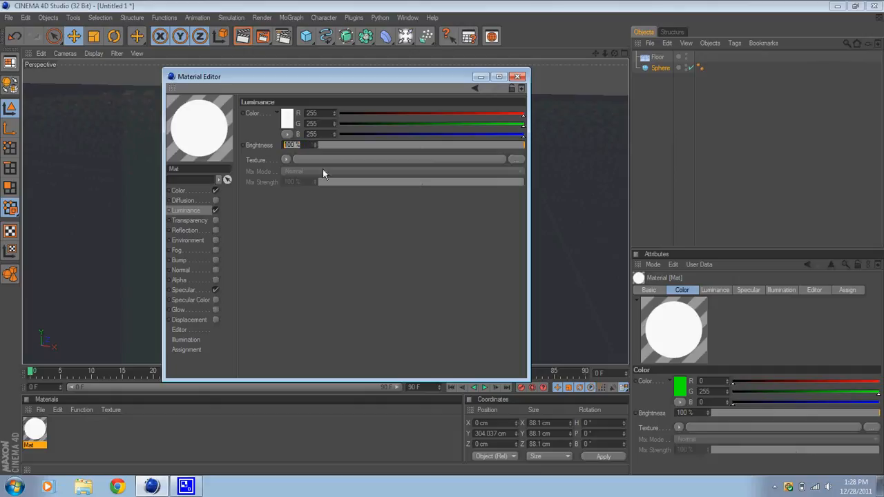
pyautogui.write('300')
pyautogui.press('Return')
pyautogui.moveTo(523, 134); pyautogui.dragTo(278, 173)
pyautogui.moveTo(398, 114); pyautogui.dragTo(297, 118)
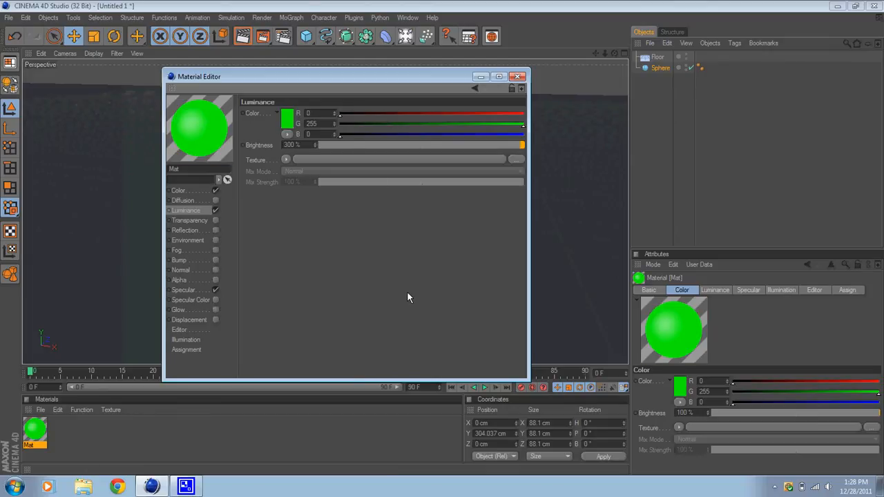
# Step: Enable the material's Reflection channel at 25% brightness and assign a Fresnel texture to it
pyautogui.click(217, 231)
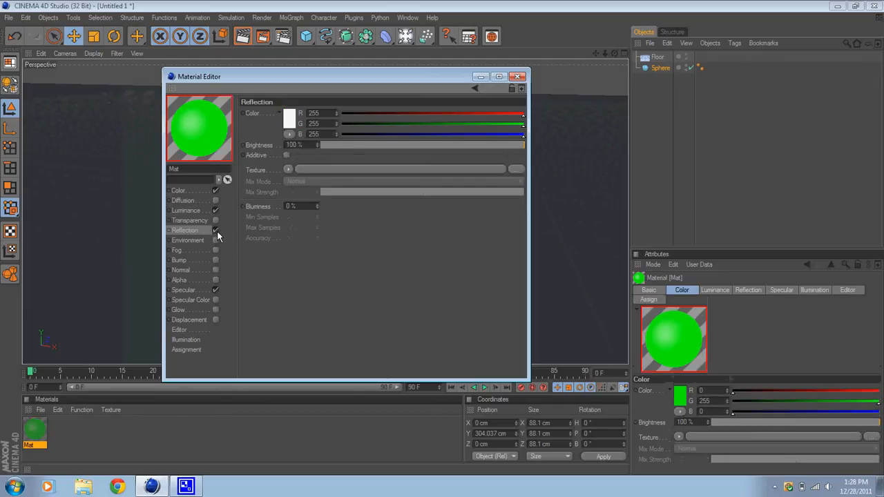
pyautogui.click(367, 145)
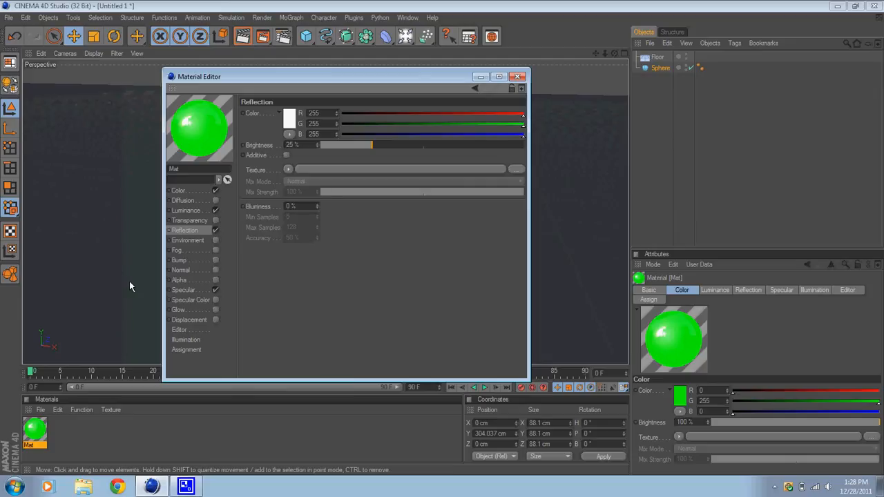
pyautogui.click(287, 171)
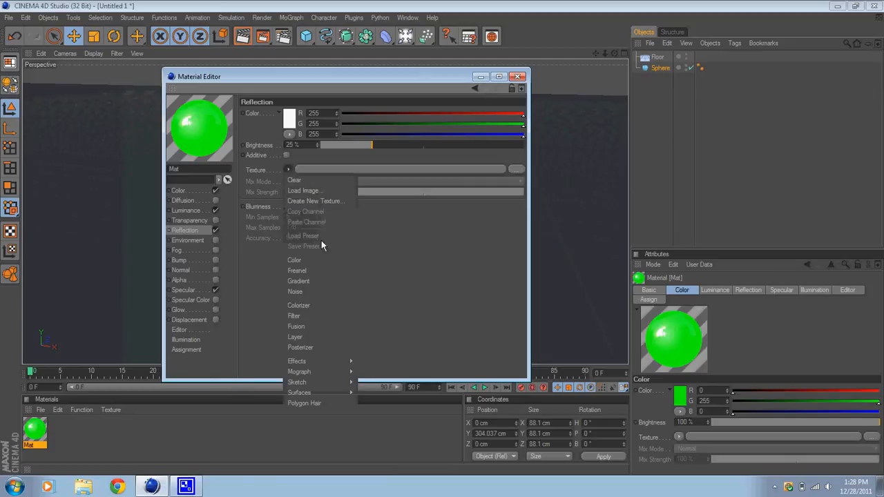
pyautogui.click(312, 271)
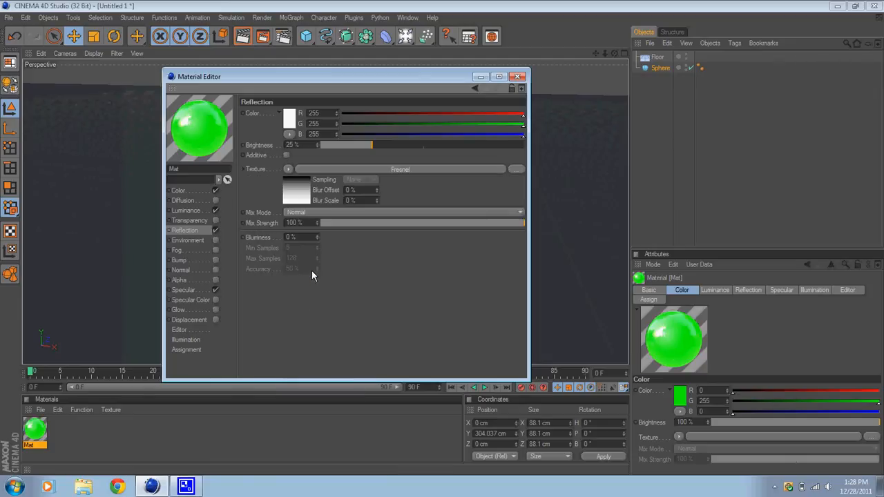
# Step: Clear the Fresnel texture from the green material's Reflection channel and close the Material Editor
pyautogui.click(288, 169)
pyautogui.click(313, 180)
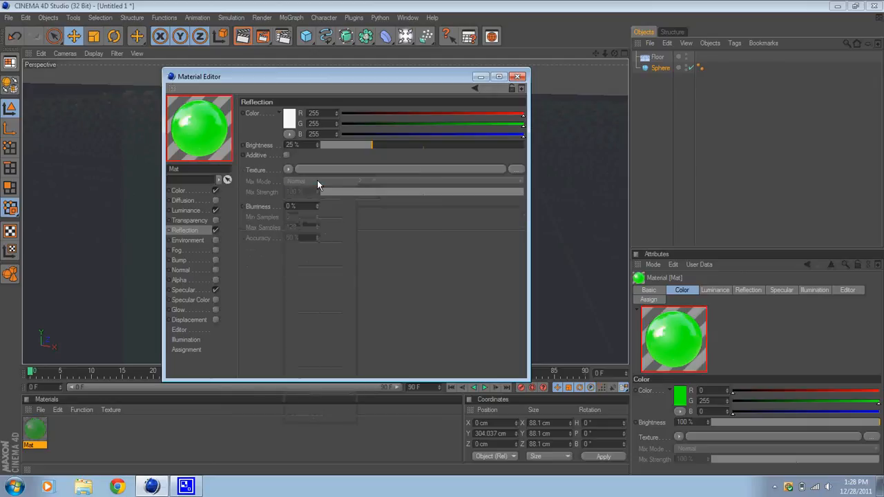
pyautogui.click(520, 76)
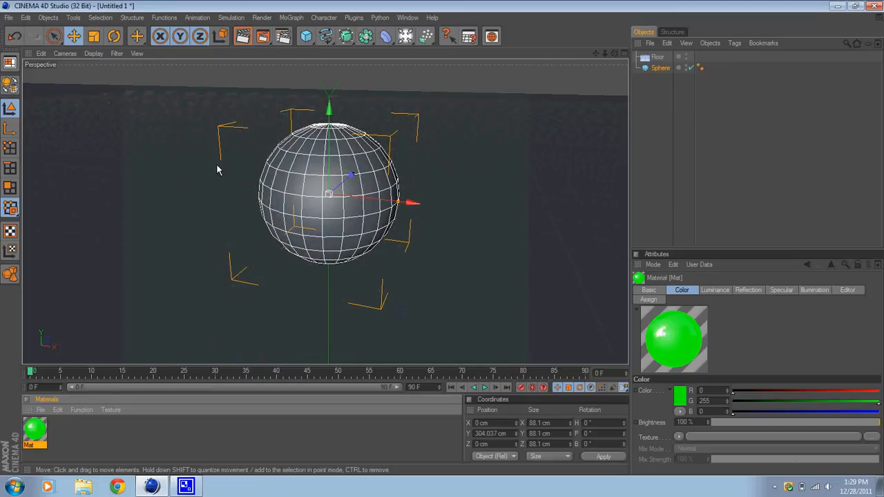
# Step: Create a second material and set its color to dark gray, with R, G and B all at 87
pyautogui.click(40, 410)
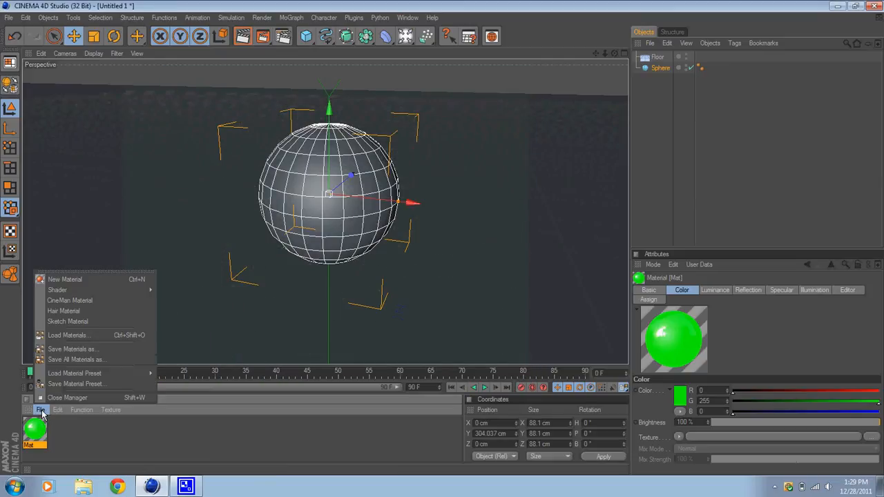
pyautogui.click(64, 280)
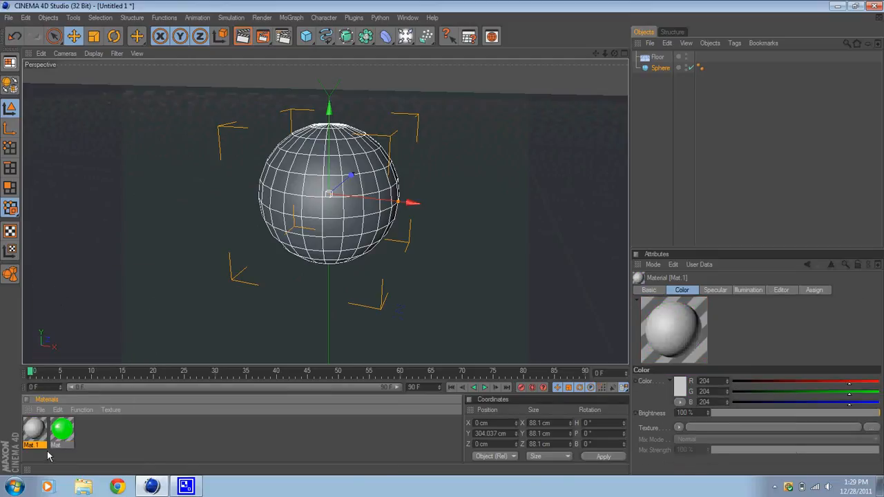
pyautogui.doubleClick(36, 433)
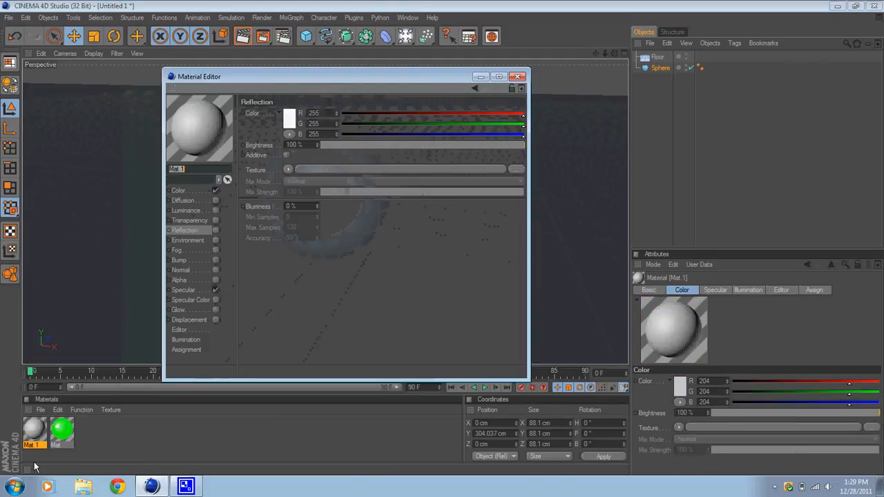
pyautogui.click(290, 117)
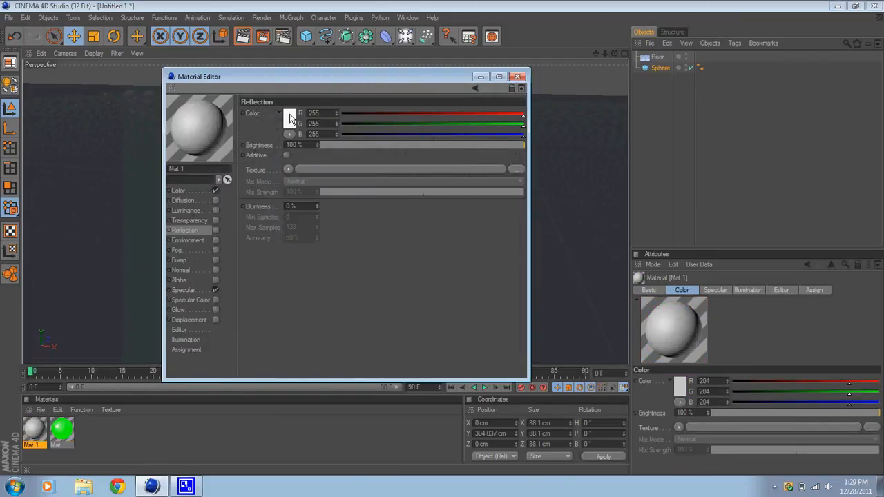
pyautogui.click(306, 166)
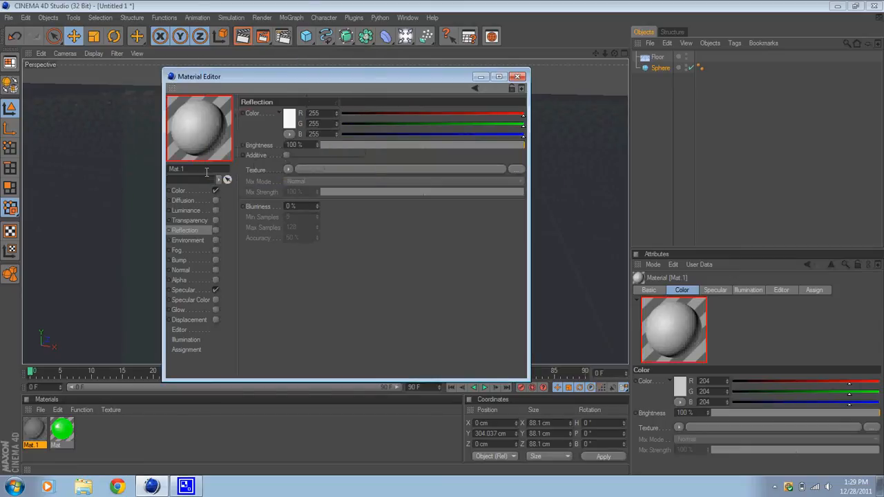
pyautogui.click(182, 191)
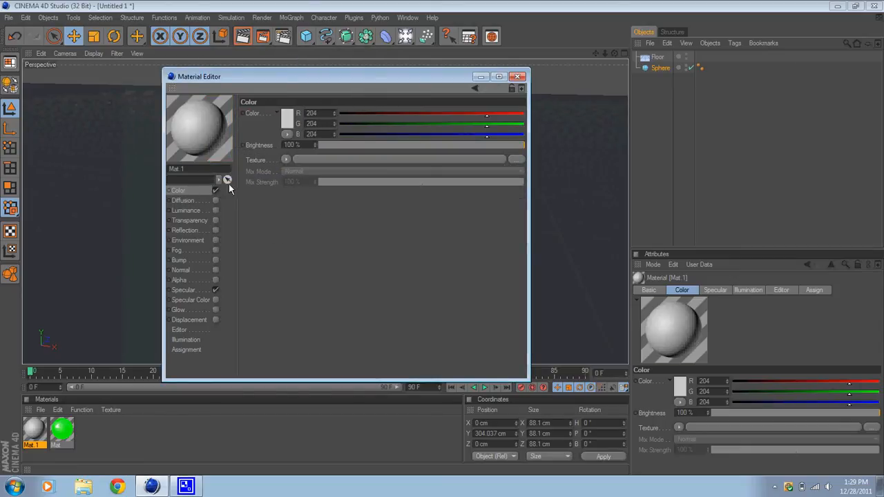
pyautogui.click(287, 119)
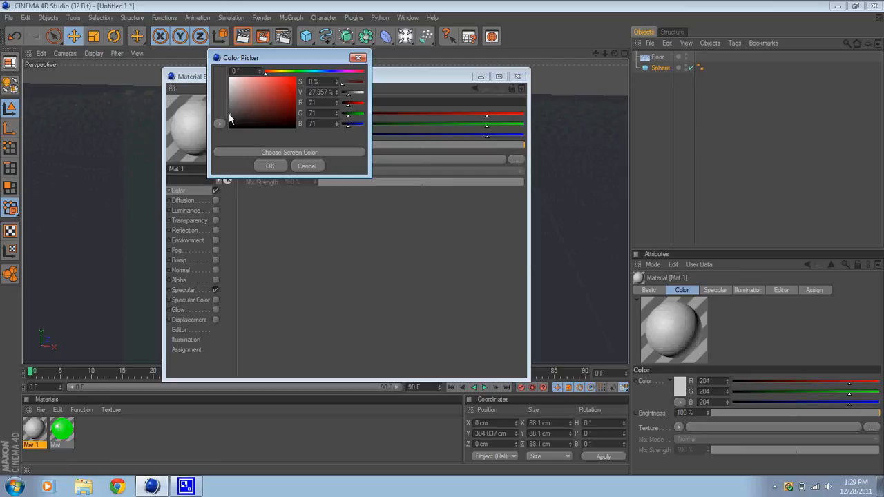
pyautogui.click(228, 116)
pyautogui.moveTo(228, 116); pyautogui.dragTo(226, 114)
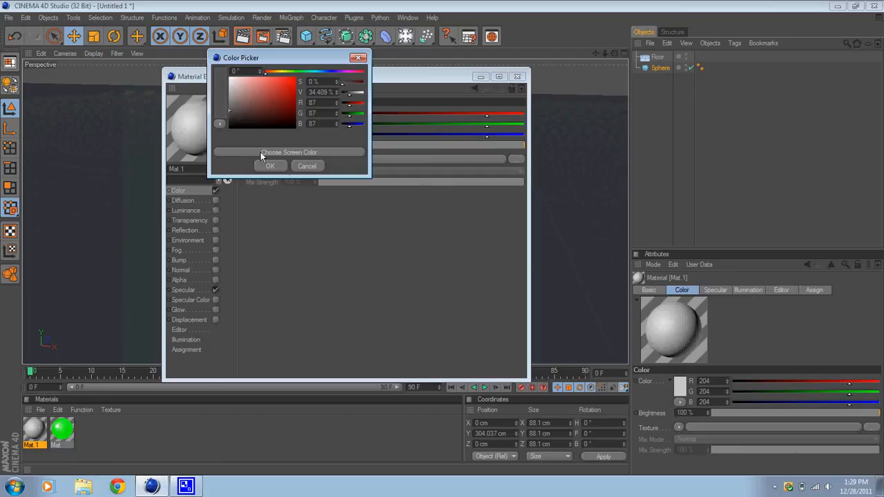
pyautogui.click(275, 168)
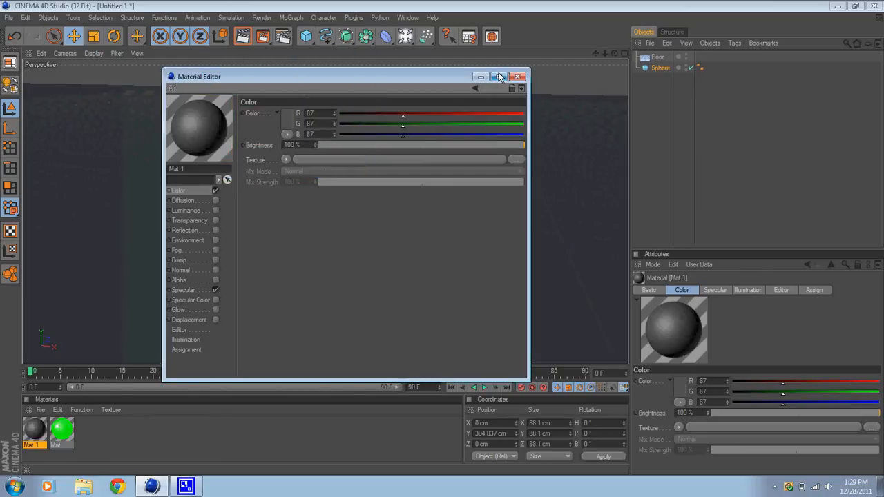
pyautogui.click(519, 77)
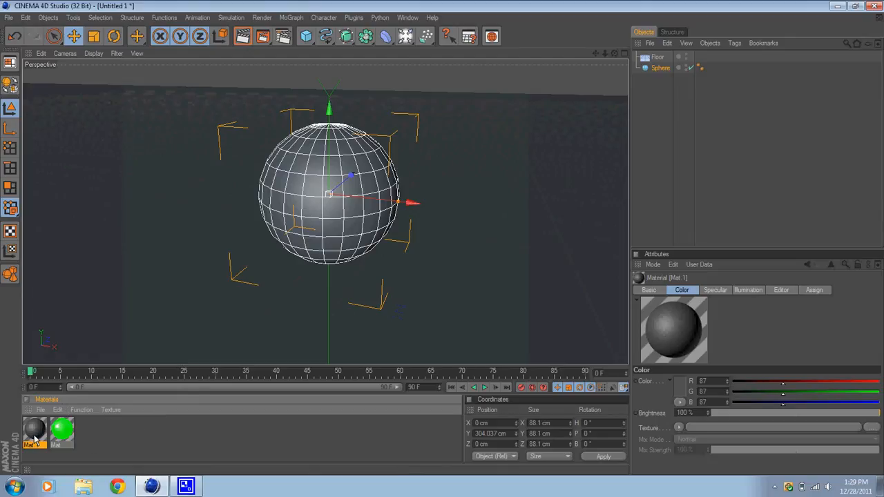
# Step: Apply the dark gray material to the sphere, and make the sphere editable in polygon mode
pyautogui.moveTo(35, 439); pyautogui.dragTo(352, 239)
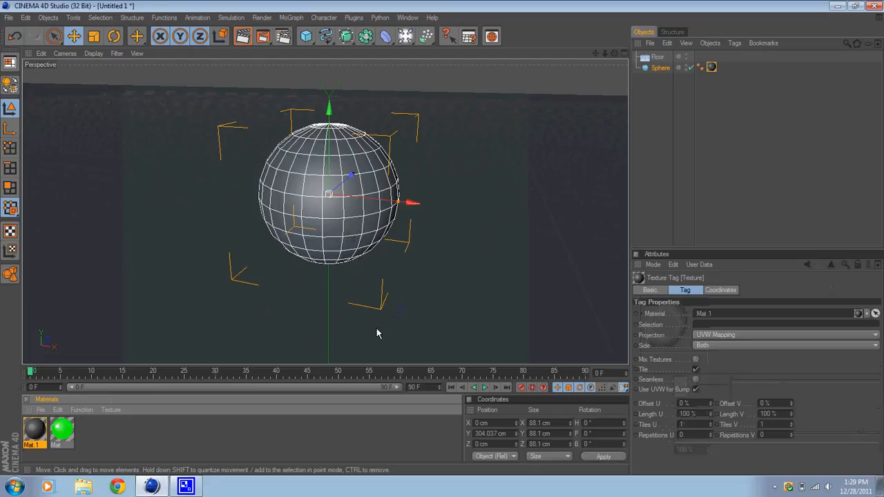
pyautogui.click(717, 150)
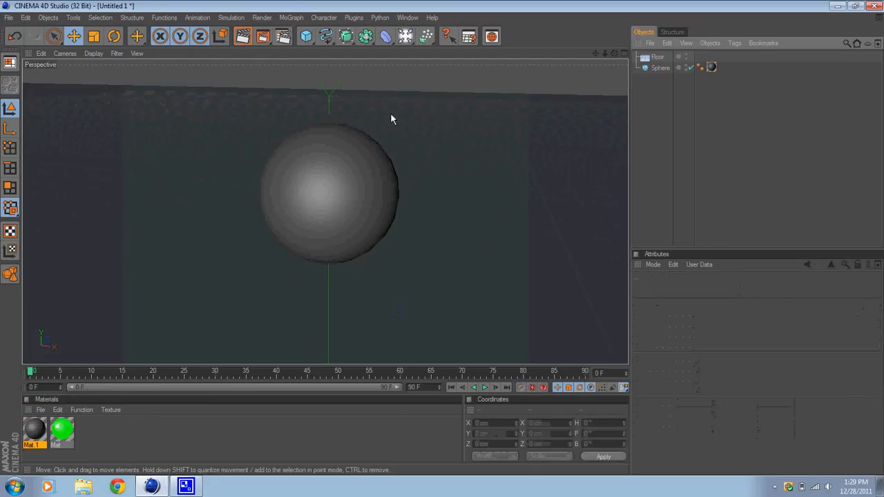
pyautogui.click(663, 68)
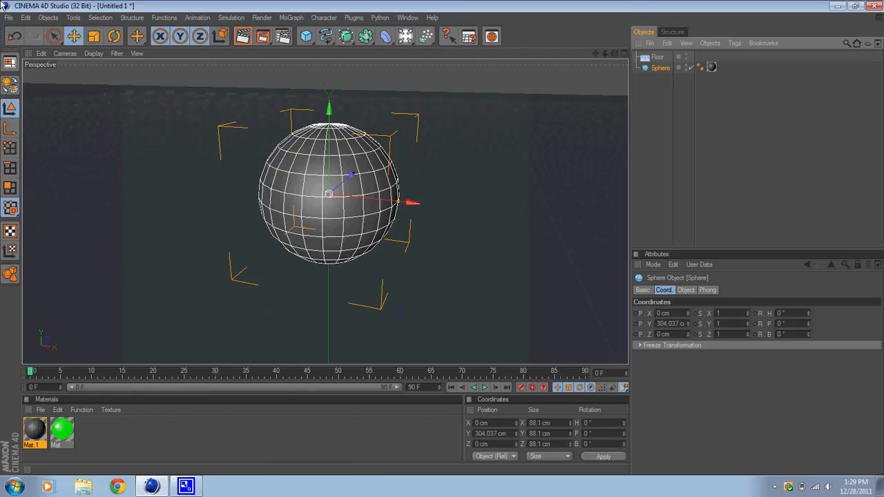
pyautogui.click(9, 189)
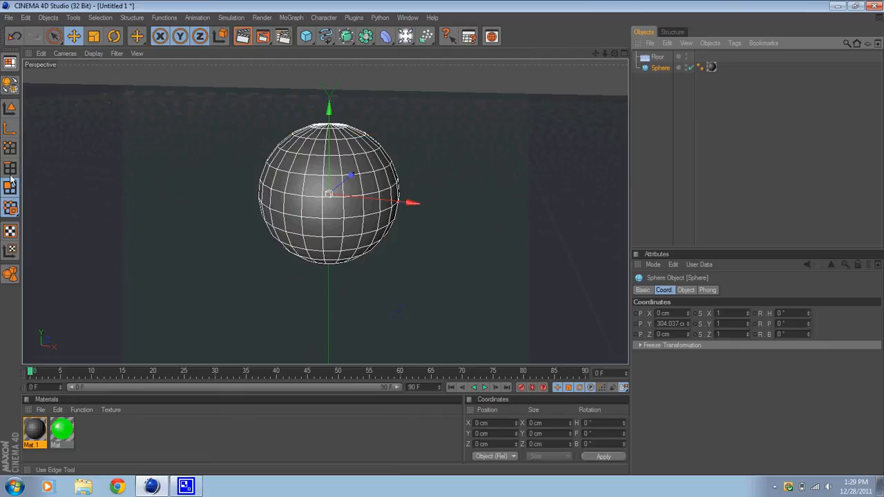
pyautogui.click(11, 83)
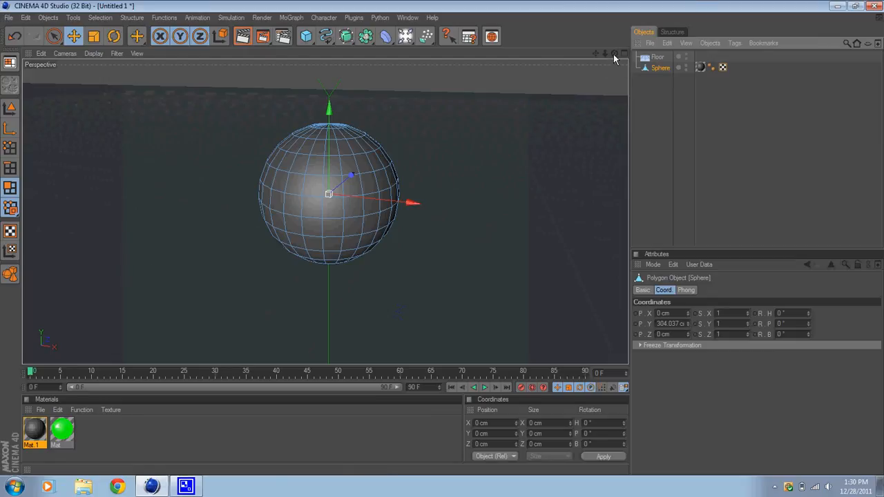
# Step: Use Ring Selection to select the two innermost polygon rings around the sphere's upper pole
pyautogui.moveTo(615, 54); pyautogui.dragTo(442, 237)
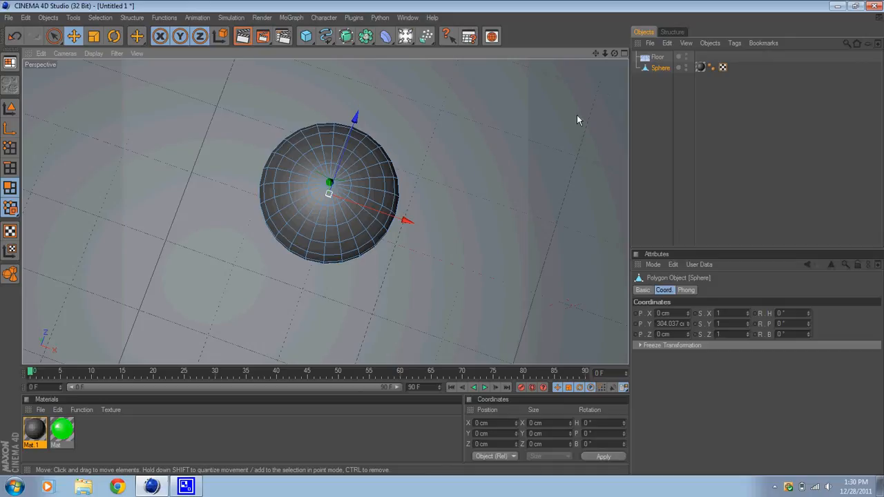
pyautogui.click(99, 18)
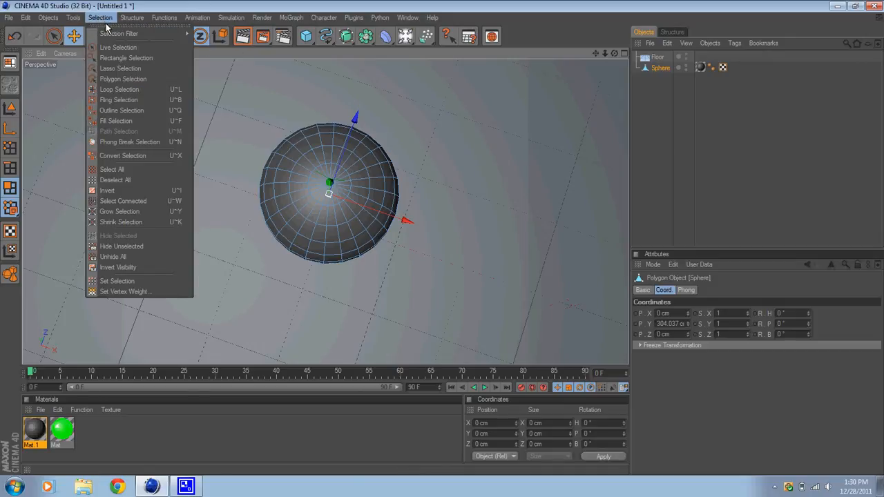
pyautogui.click(118, 100)
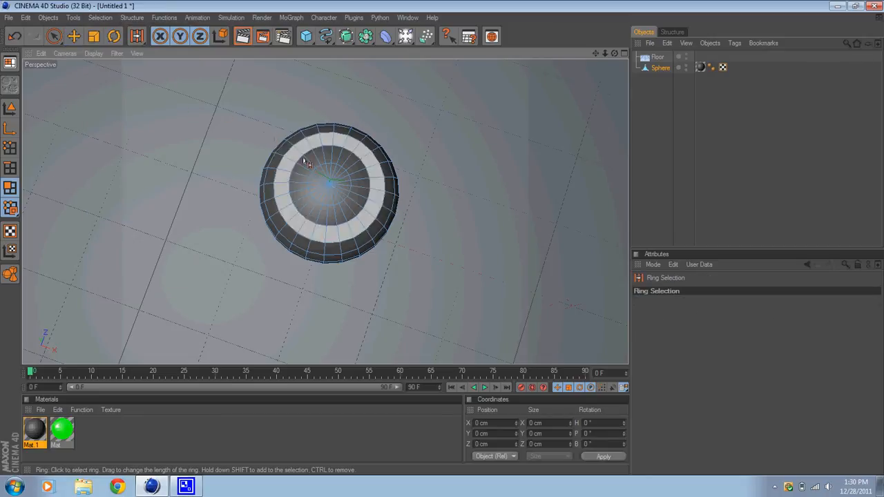
pyautogui.click(337, 184)
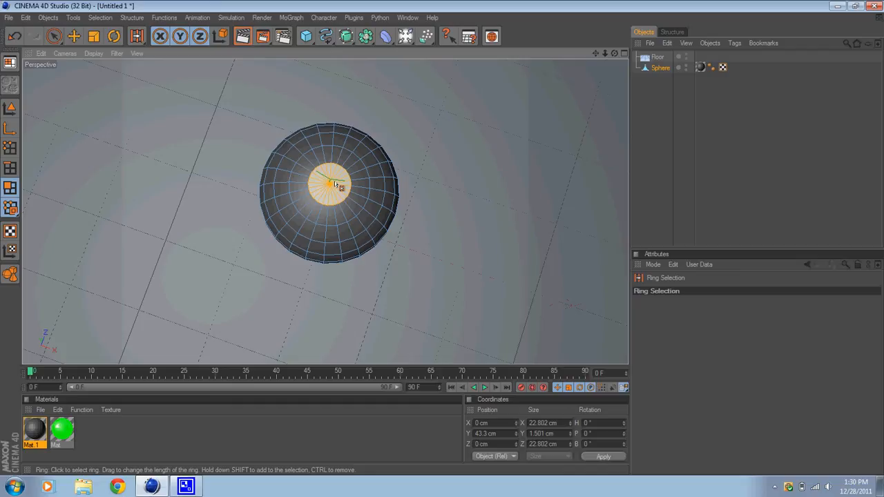
pyautogui.keyDown('shift'); pyautogui.click(353, 174); pyautogui.keyUp('shift')
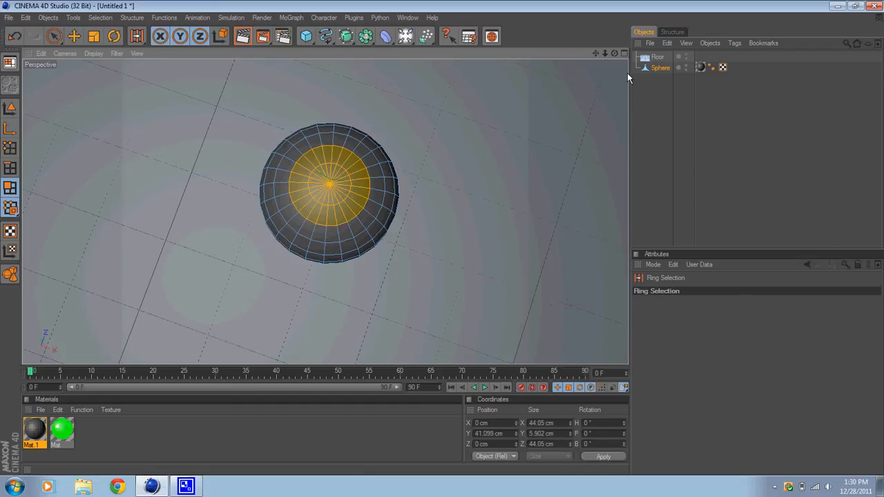
# Step: Add three adjacent polygon rings around the sphere's middle to the selection, leaving two rings unselected below the upper cap
pyautogui.moveTo(614, 54); pyautogui.dragTo(442, 243)
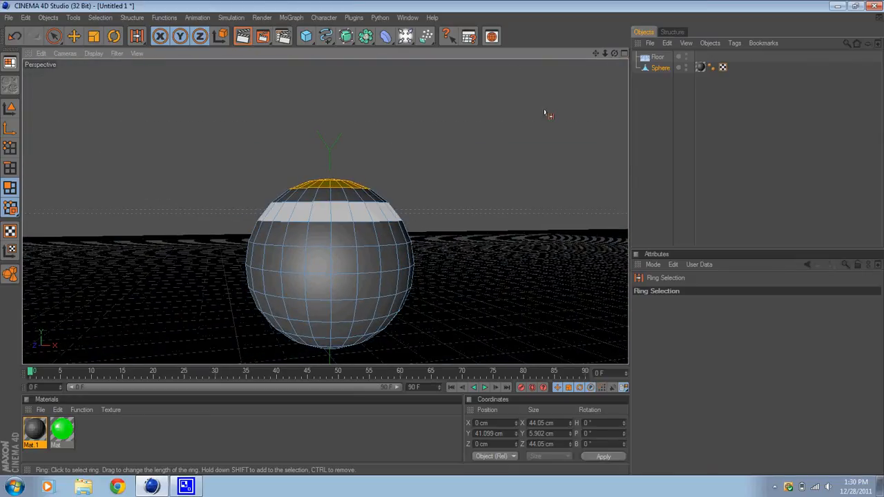
pyautogui.click(314, 242)
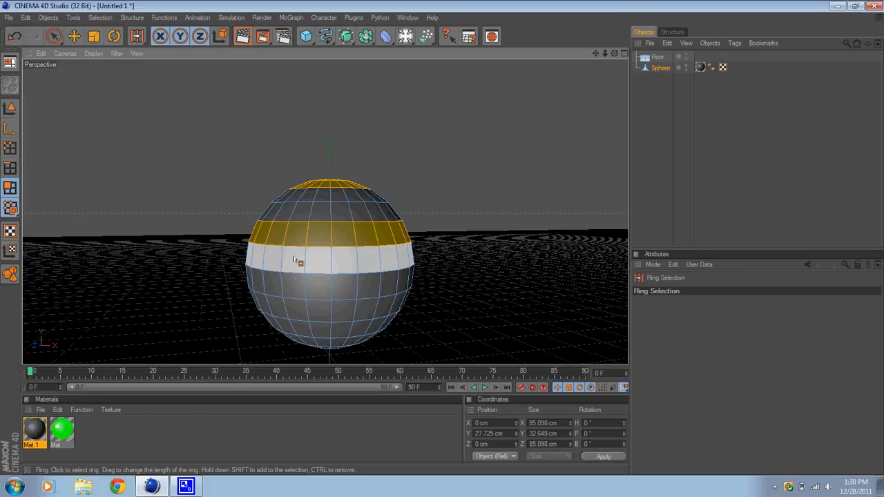
pyautogui.keyDown('shift'); pyautogui.click(293, 256); pyautogui.keyUp('shift')
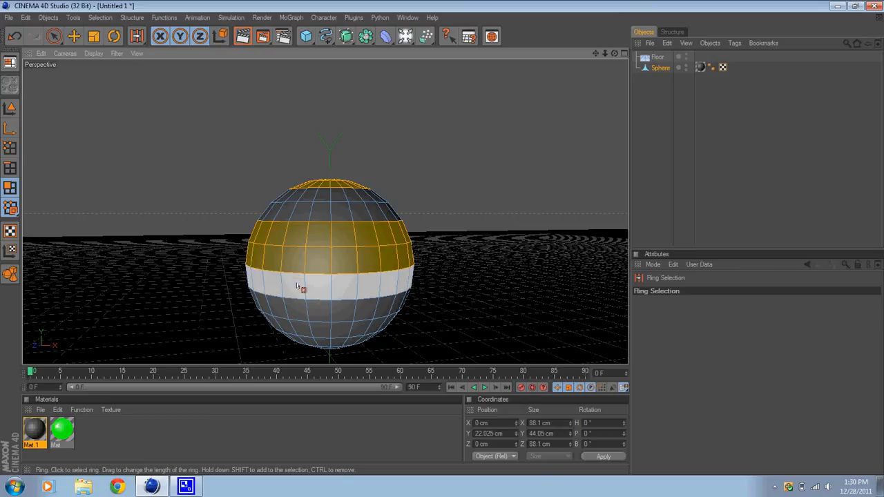
pyautogui.keyDown('shift'); pyautogui.click(341, 289); pyautogui.keyUp('shift')
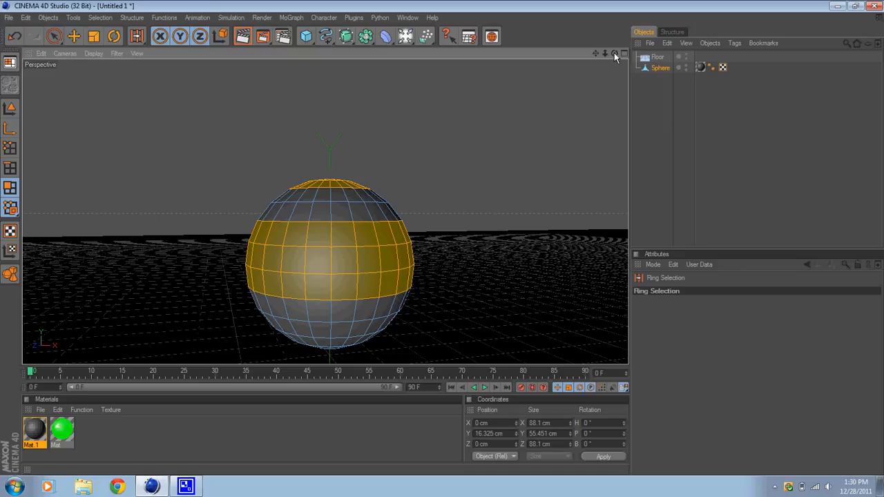
# Step: Add the two rings around the sphere's lower pole and the ring directly below the middle band to the selection
pyautogui.moveTo(614, 53); pyautogui.dragTo(443, 243)
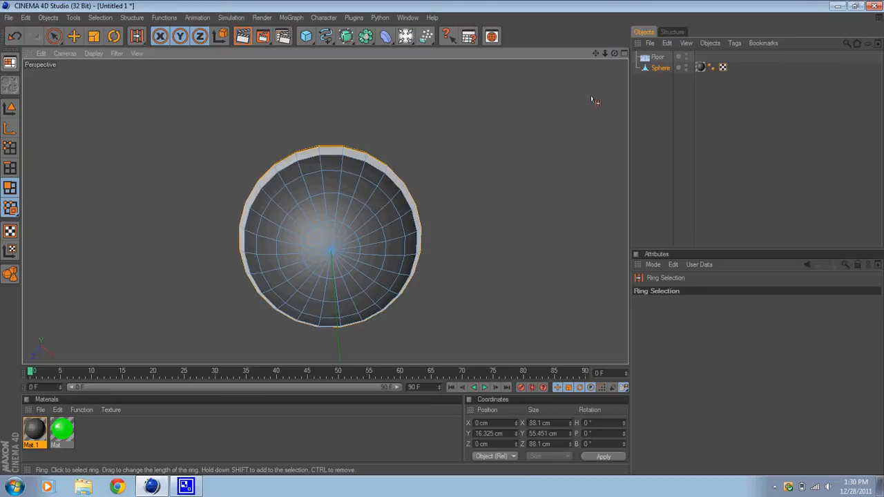
pyautogui.click(343, 235)
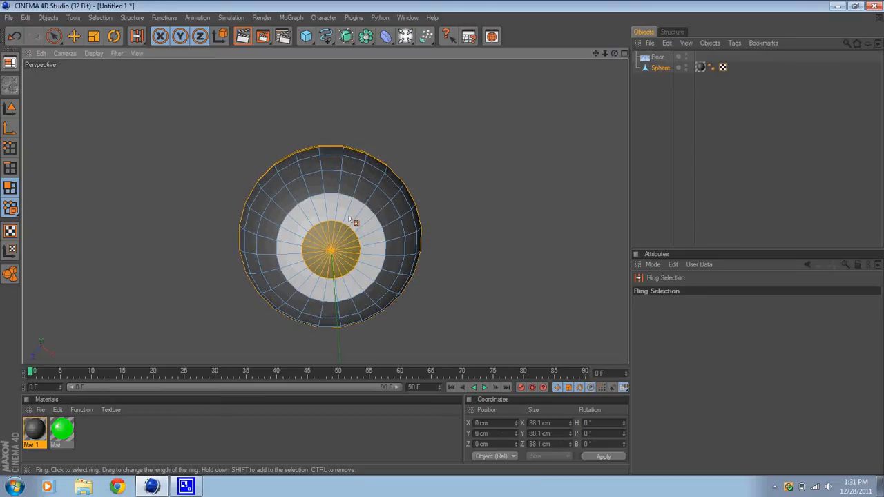
pyautogui.keyDown('shift'); pyautogui.click(351, 219); pyautogui.keyUp('shift')
pyautogui.moveTo(614, 53); pyautogui.dragTo(442, 238)
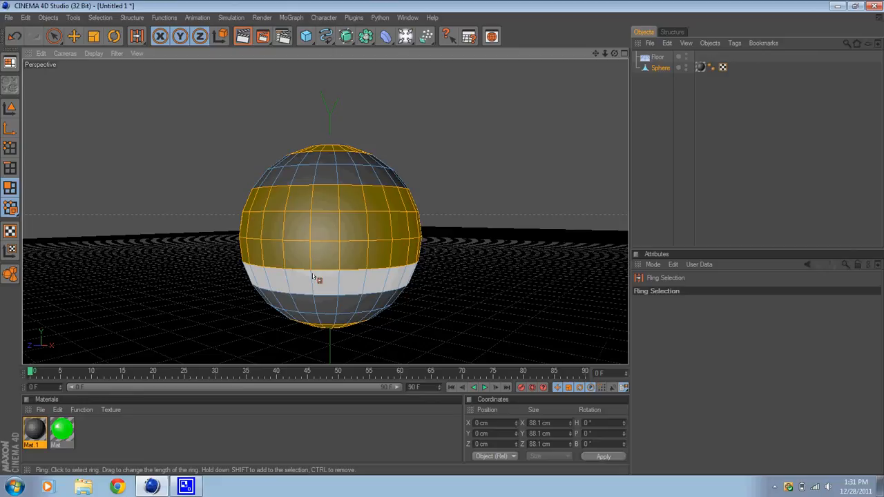
pyautogui.keyDown('shift'); pyautogui.click(312, 273); pyautogui.keyUp('shift')
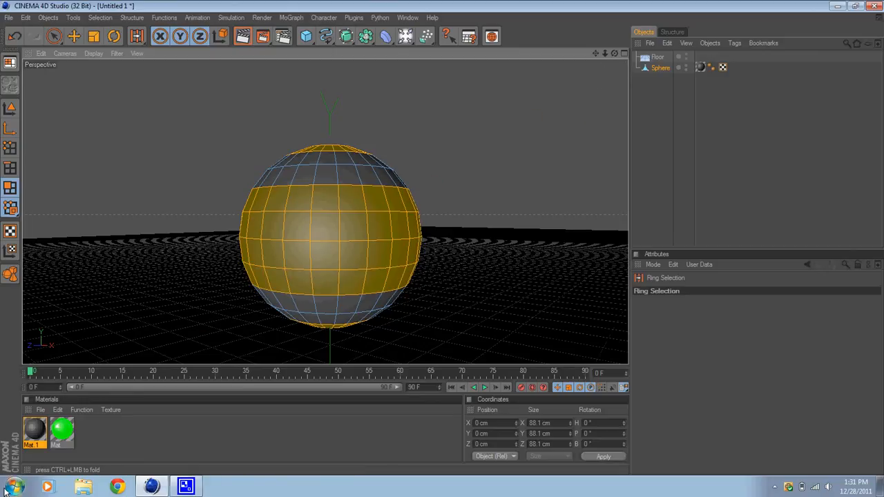
# Step: Apply the luminous green material to the selected polygons and reselect the sphere object
pyautogui.click(63, 434)
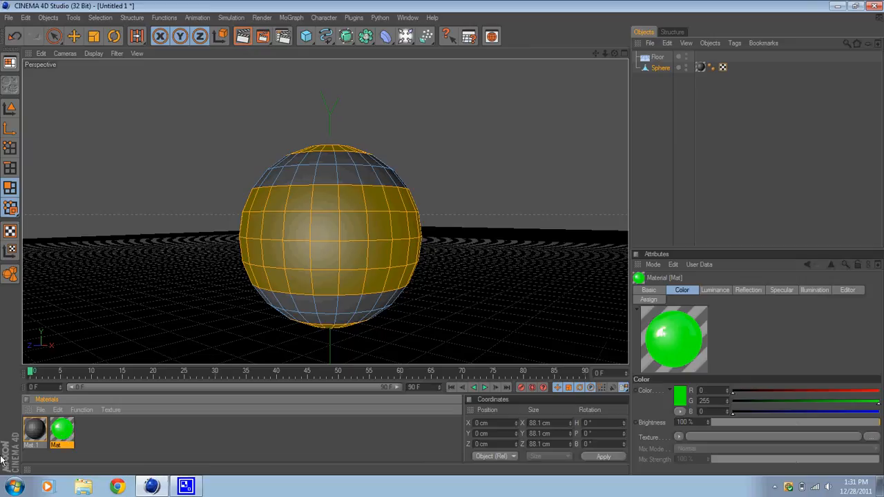
pyautogui.rightClick(63, 433)
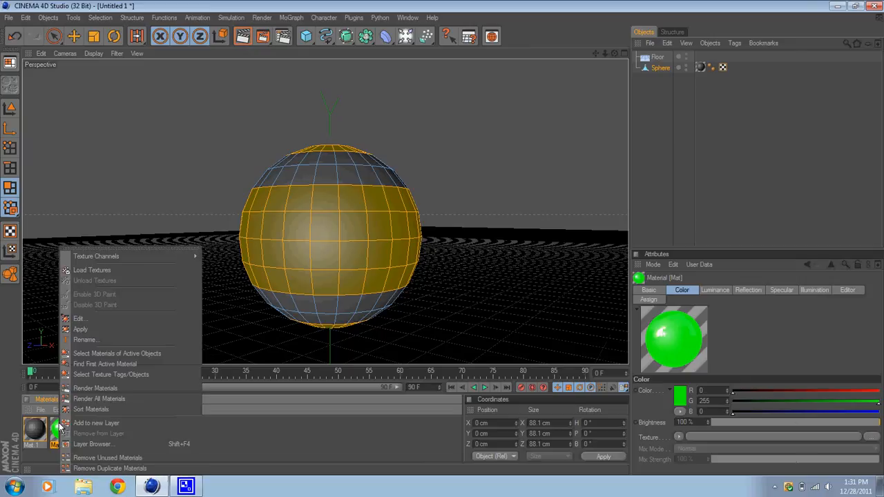
pyautogui.click(86, 330)
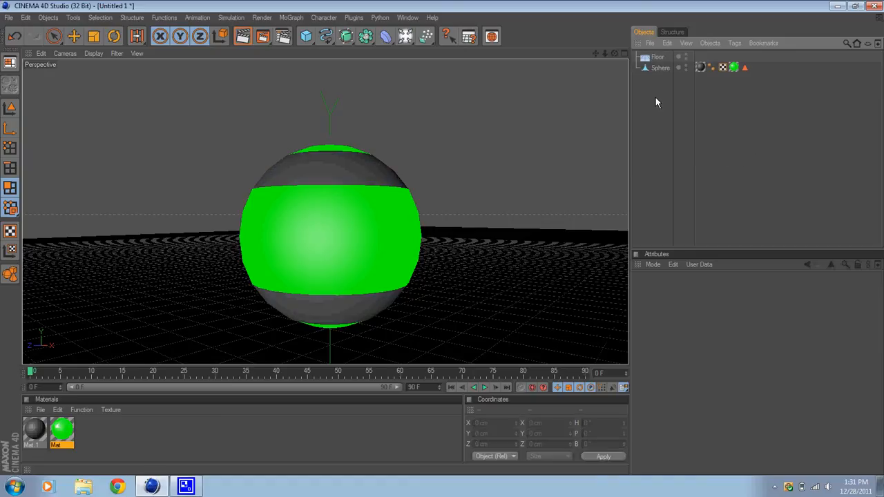
pyautogui.moveTo(612, 53); pyautogui.dragTo(496, 135)
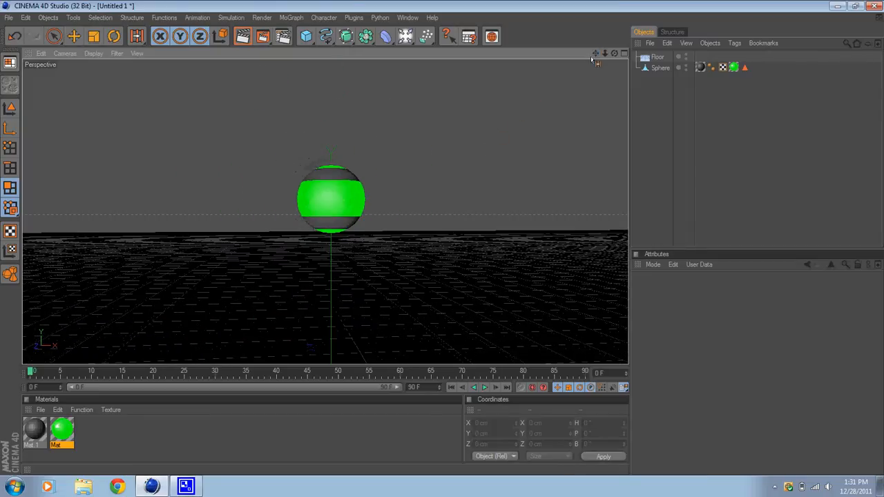
pyautogui.click(654, 68)
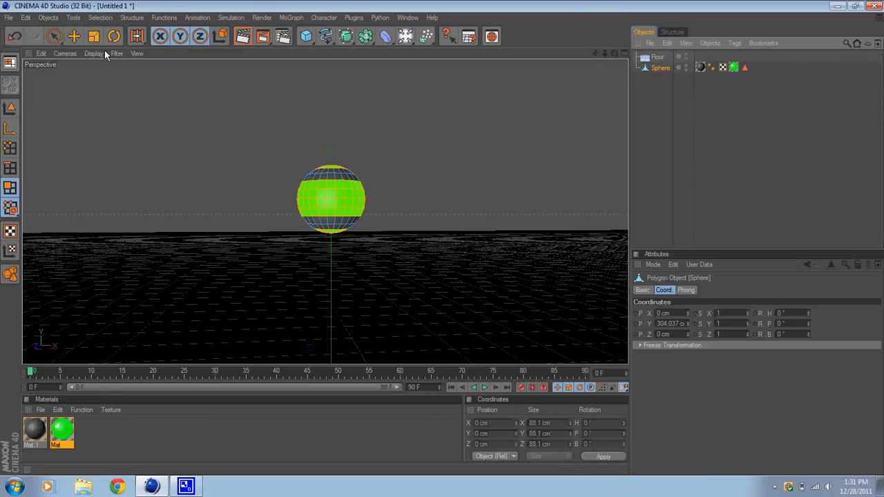
# Step: Lower the whole sphere along the Y axis to about 51.7 cm, just above the floor, and frame it centrally in the perspective view
pyautogui.click(10, 111)
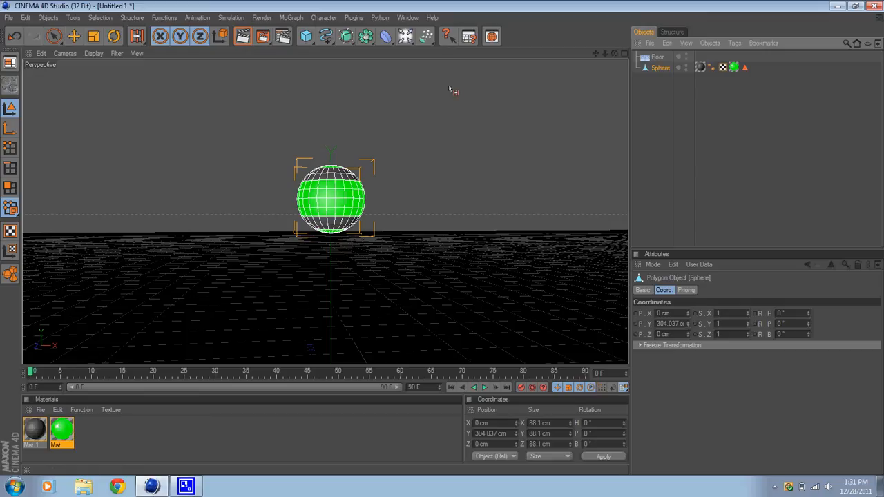
pyautogui.press('9')
pyautogui.moveTo(338, 126); pyautogui.dragTo(442, 239)
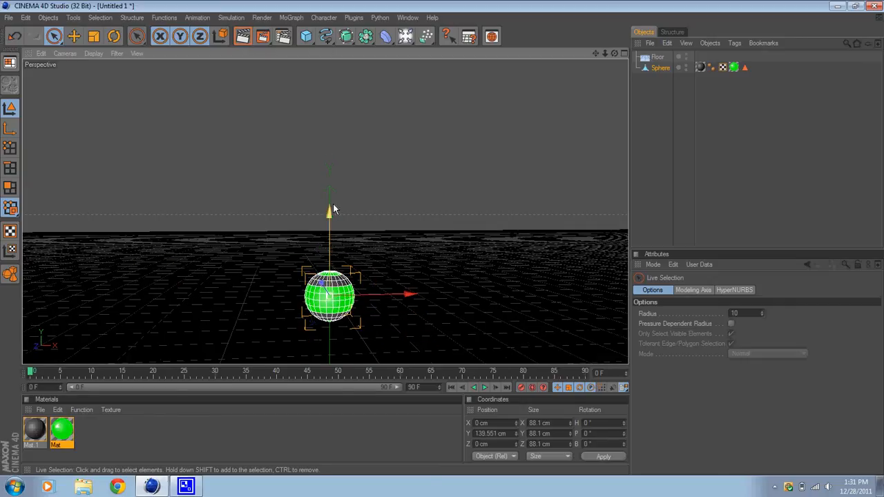
pyautogui.moveTo(332, 204); pyautogui.dragTo(444, 136)
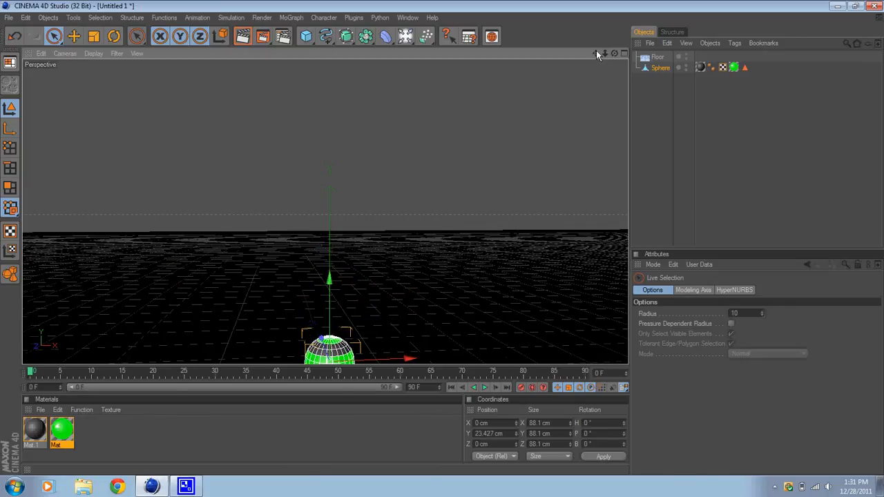
pyautogui.moveTo(596, 53); pyautogui.dragTo(602, 3)
pyautogui.moveTo(335, 186); pyautogui.dragTo(442, 238)
pyautogui.scroll(7, 337, 210)
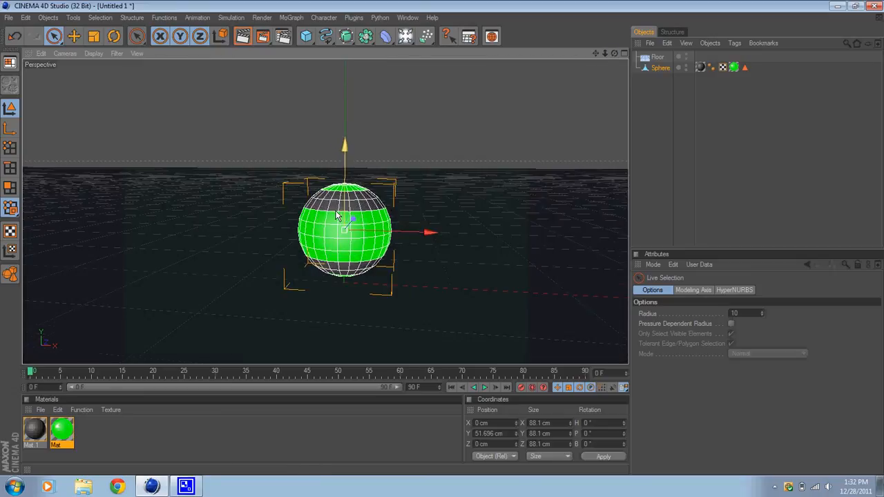
pyautogui.scroll(-2, 414, 169)
pyautogui.moveTo(595, 53); pyautogui.dragTo(422, 240)
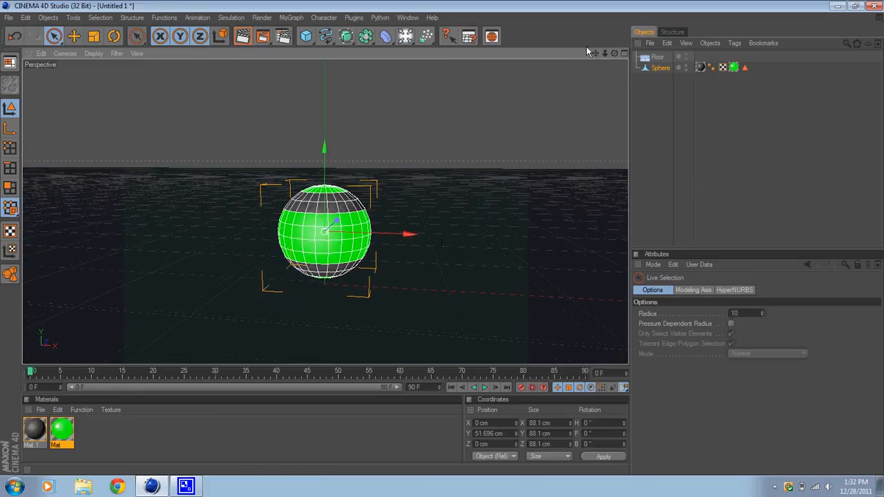
# Step: Examine the render settings for output size and image saving, including the save file location
pyautogui.click(283, 36)
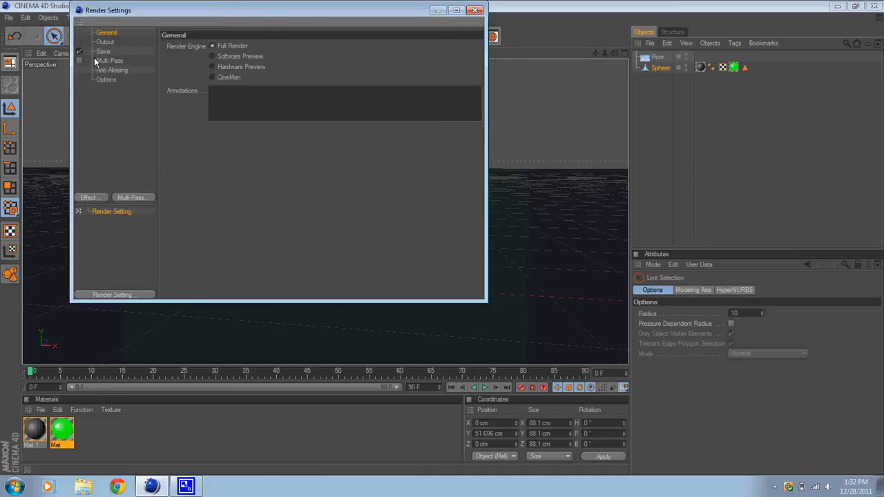
pyautogui.click(105, 42)
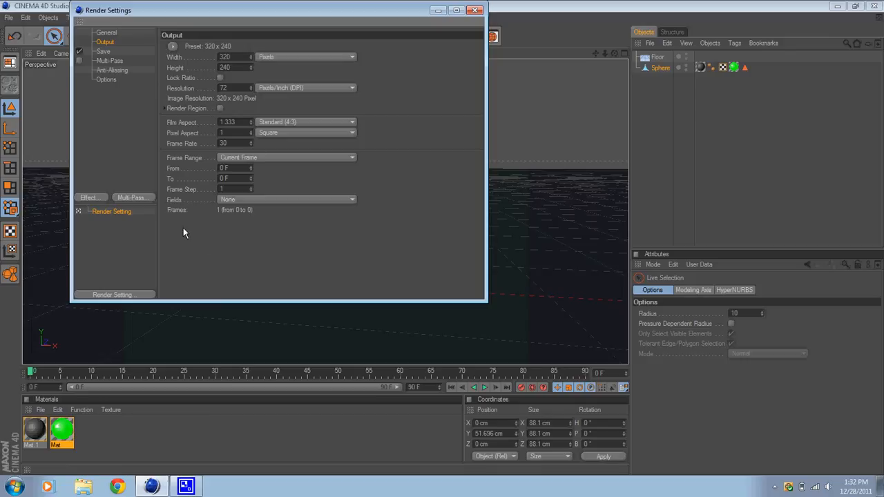
pyautogui.click(103, 52)
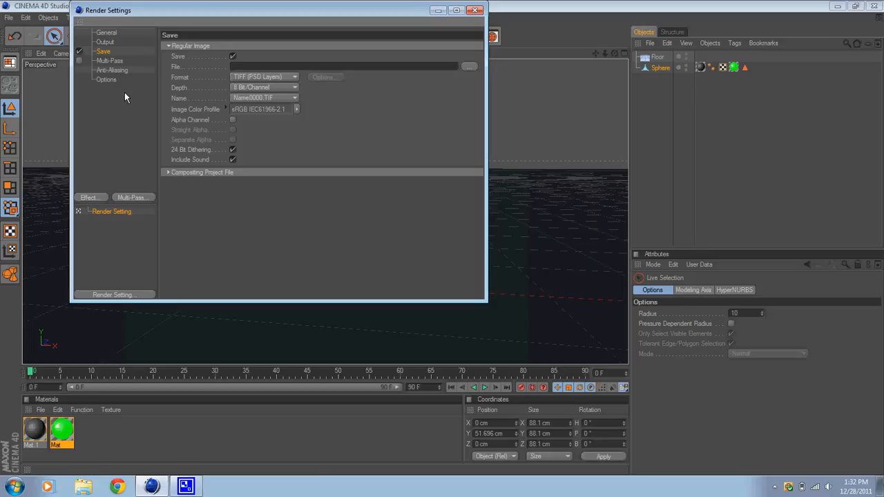
pyautogui.click(469, 67)
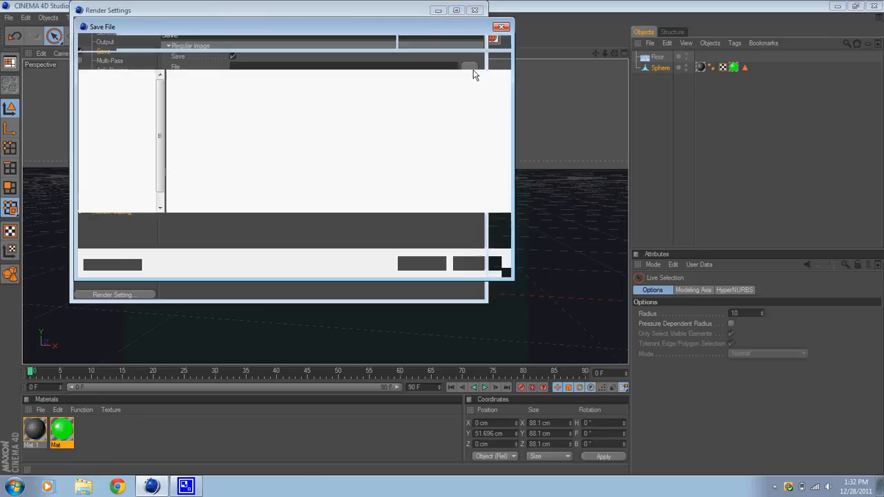
pyautogui.press('Escape')
pyautogui.click(476, 10)
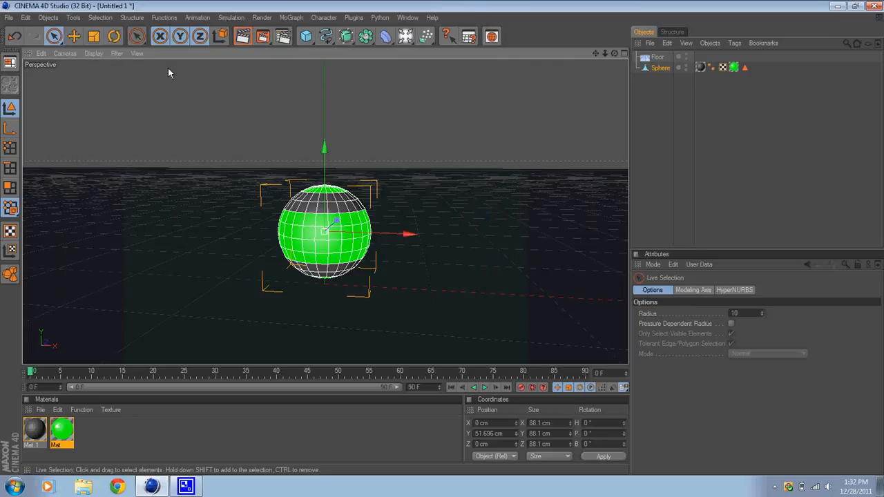
# Step: Add the Global Illumination effect to the render settings and turn off Auto Save for its irradiance cache file
pyautogui.click(284, 37)
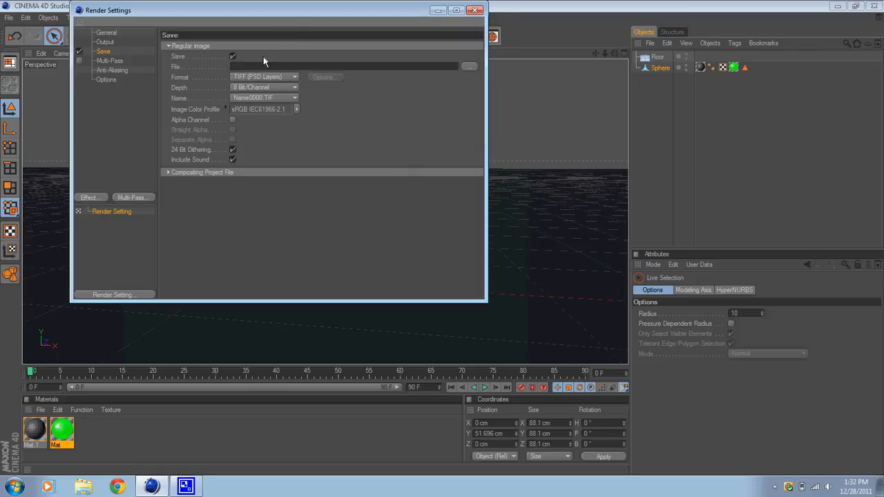
pyautogui.click(94, 199)
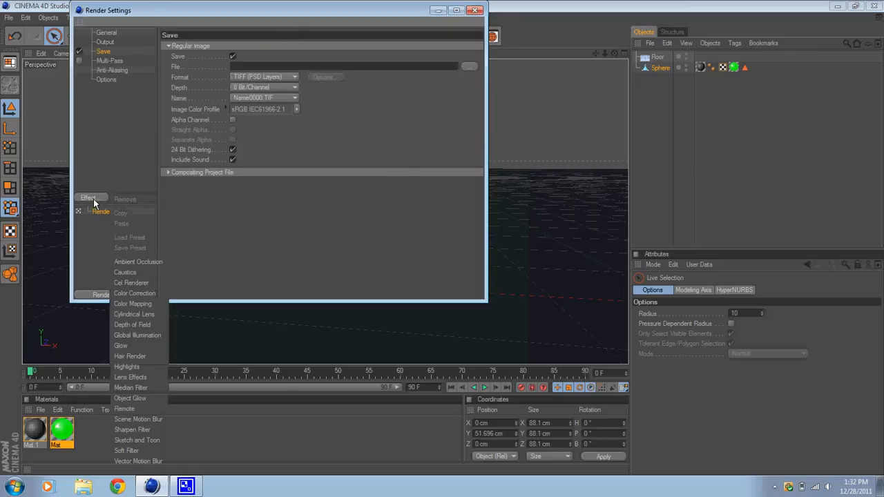
pyautogui.click(138, 336)
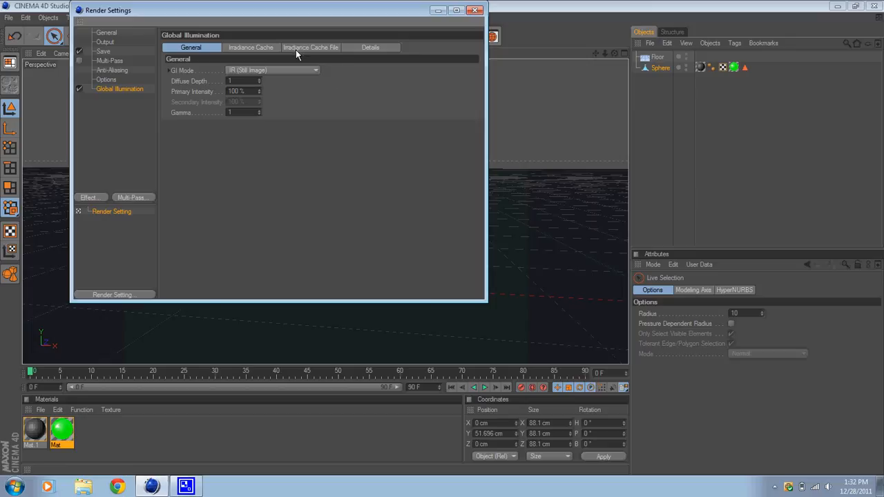
pyautogui.click(331, 48)
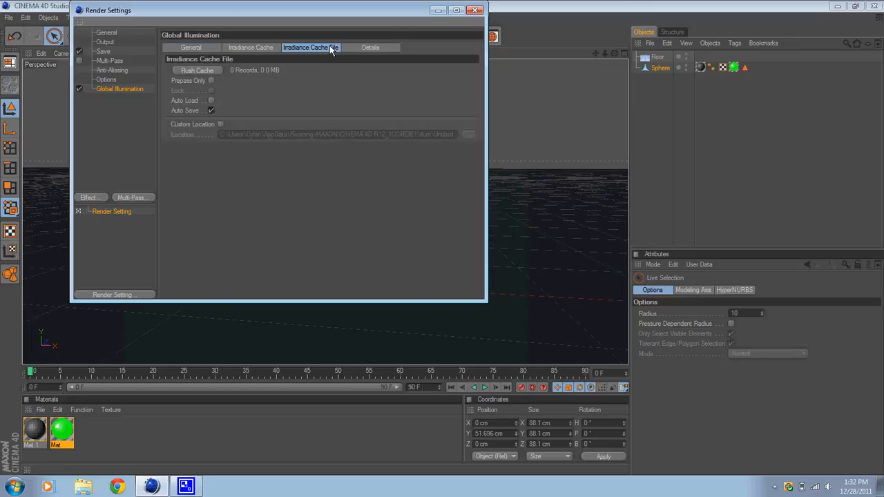
pyautogui.click(211, 110)
pyautogui.click(476, 10)
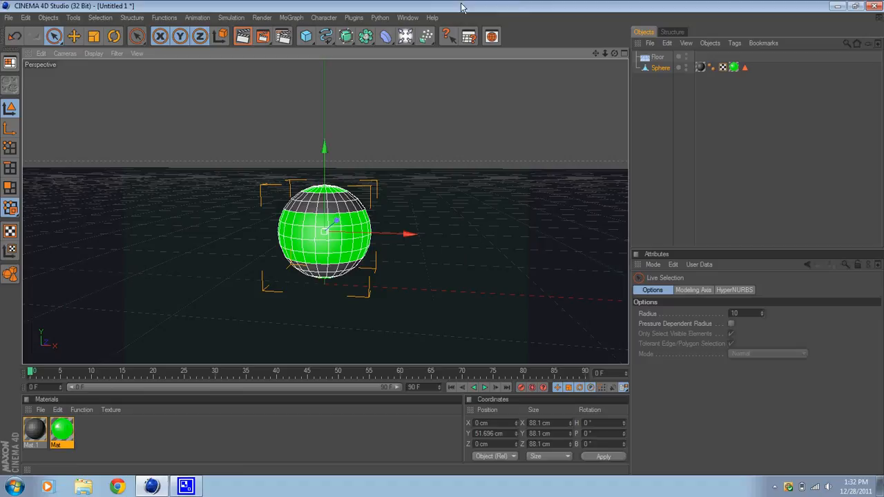
# Step: Render the current frame to the Picture Viewer to check the sphere's green glow on the floor
pyautogui.click(265, 35)
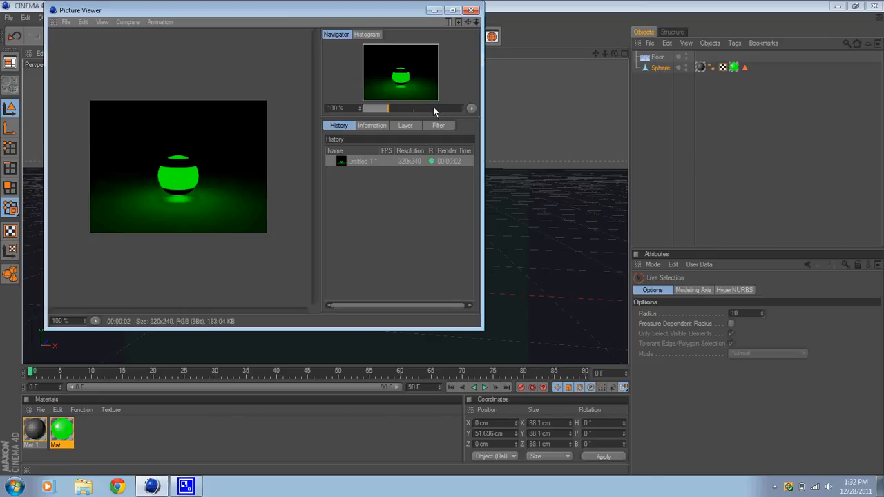
pyautogui.click(472, 10)
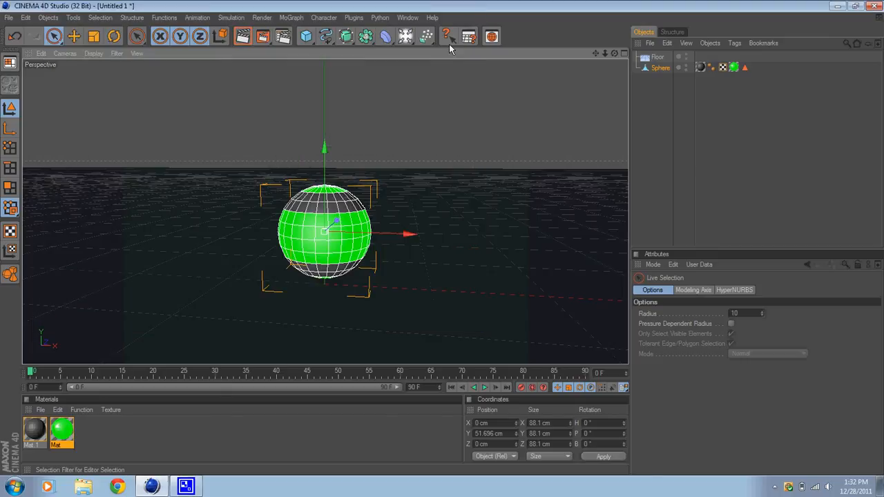